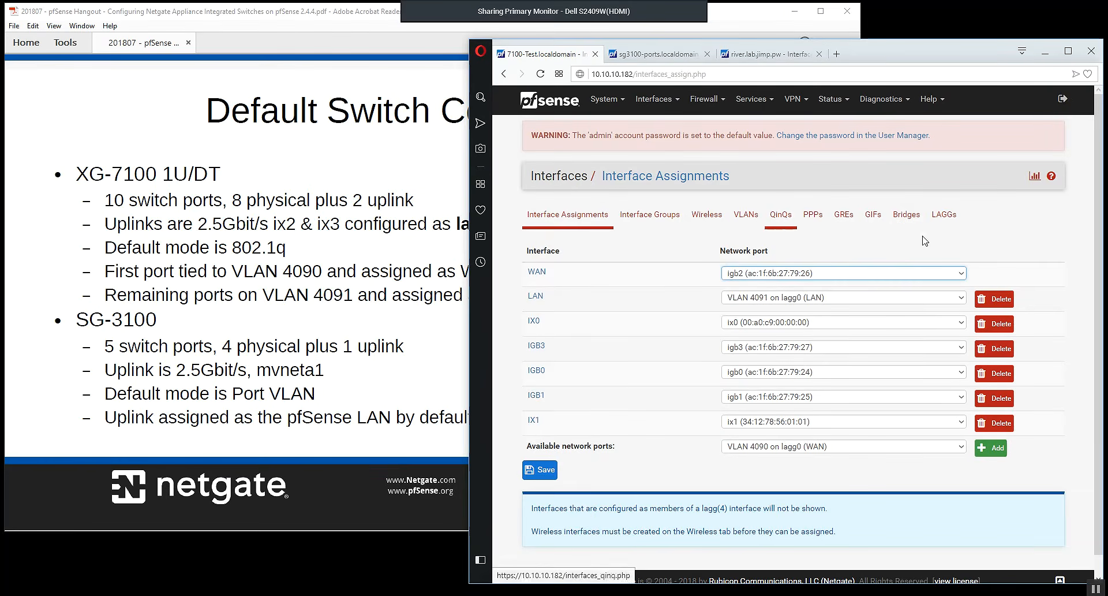
Review the LAGG interfaces, the interface assignments and the VLAN interfaces of the XG-7100.
click(944, 215)
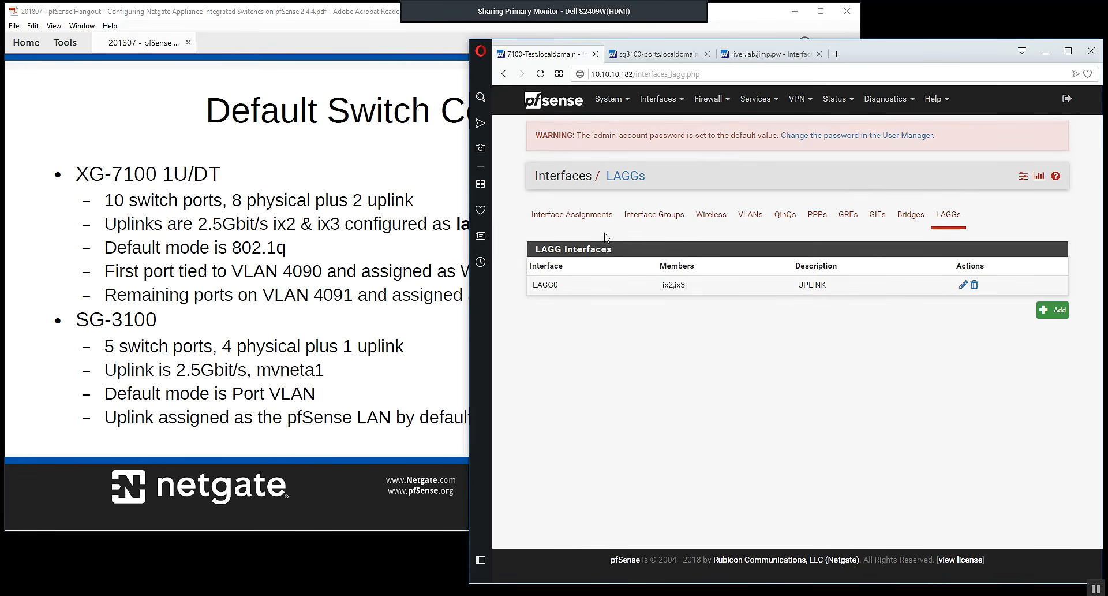
click(587, 219)
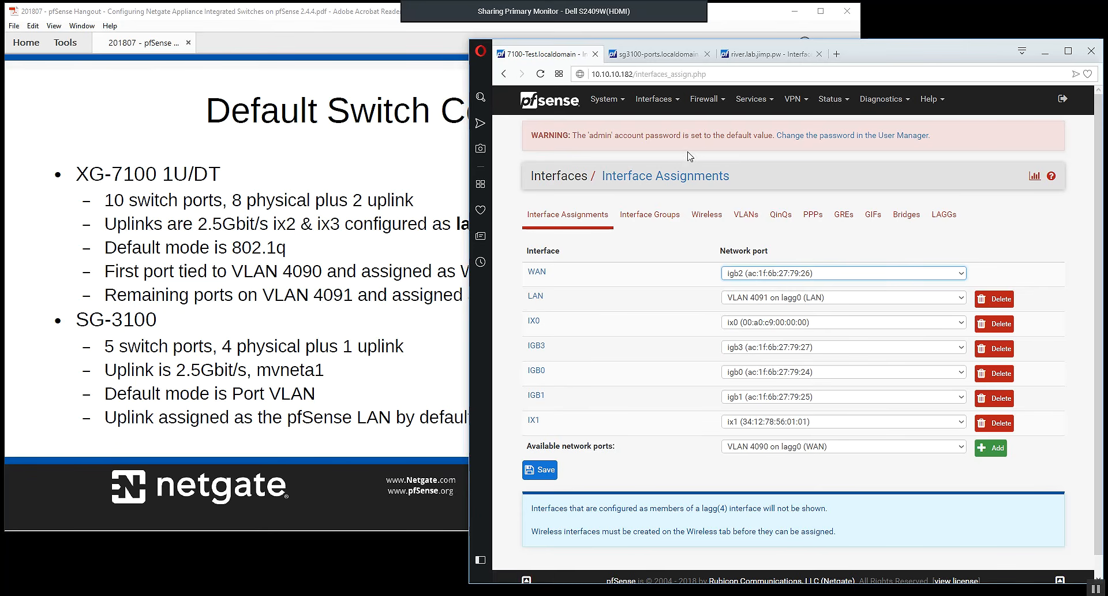
click(755, 215)
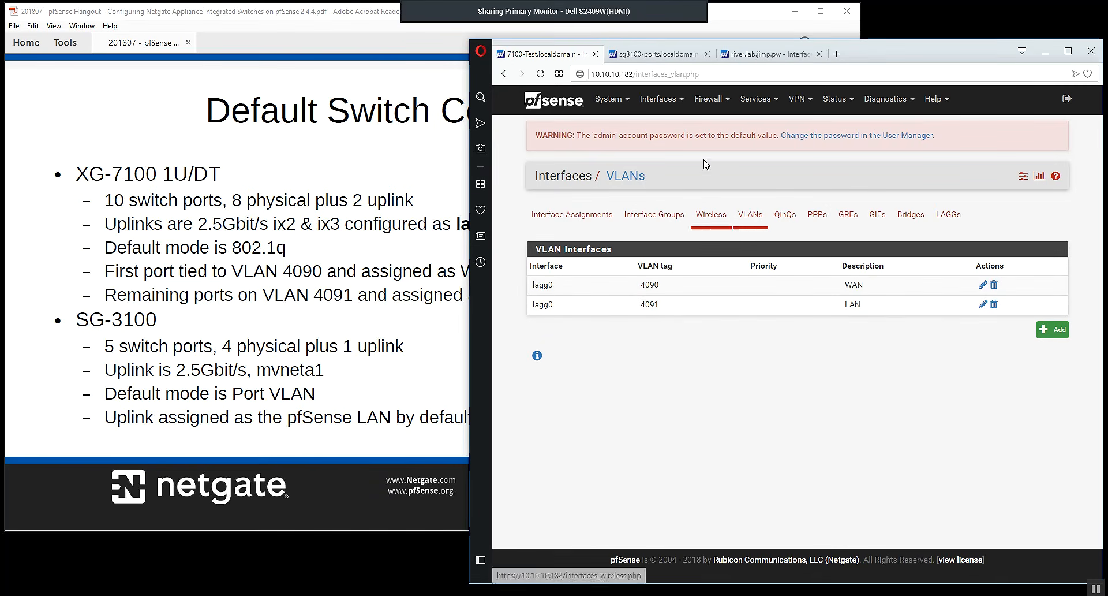
Review the XG-7100's switch system information, switch ports and 802.1Q VLAN table, checking the members of VLAN 4090.
click(668, 100)
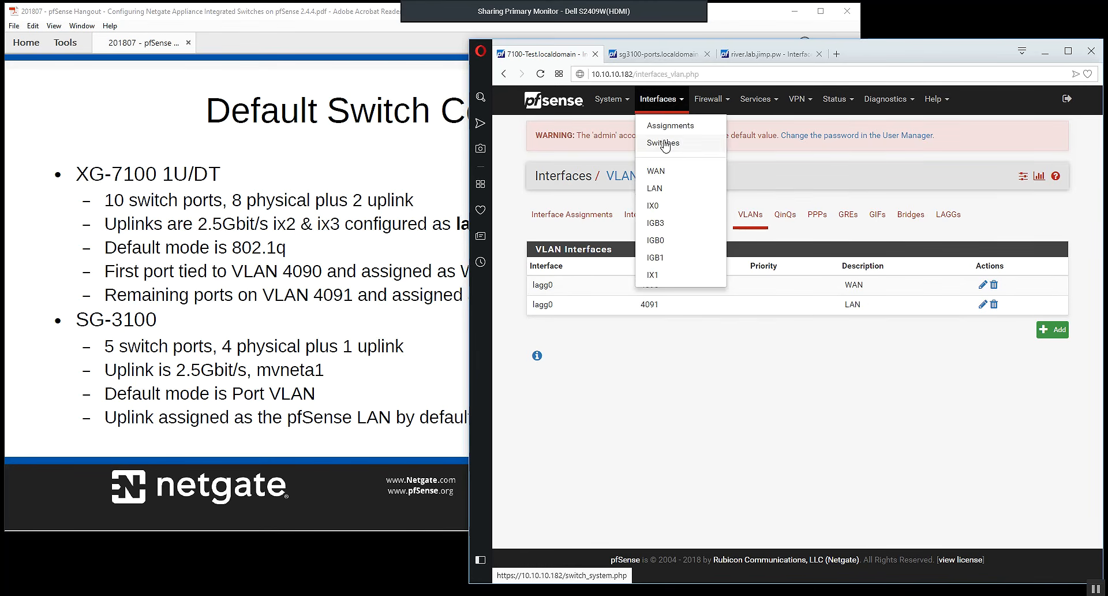
click(666, 144)
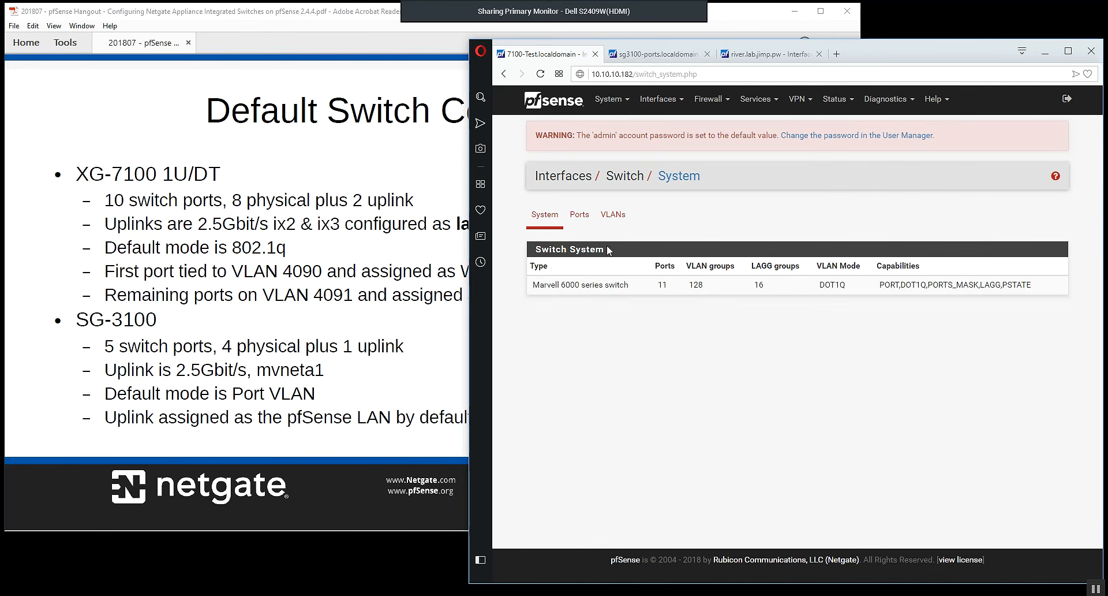
click(597, 221)
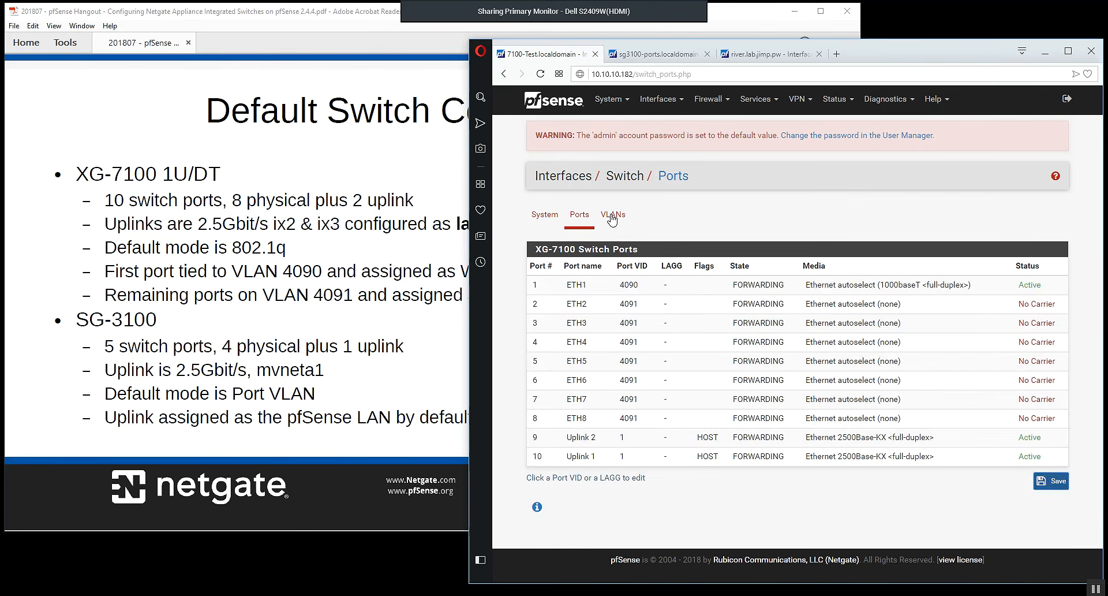
click(613, 219)
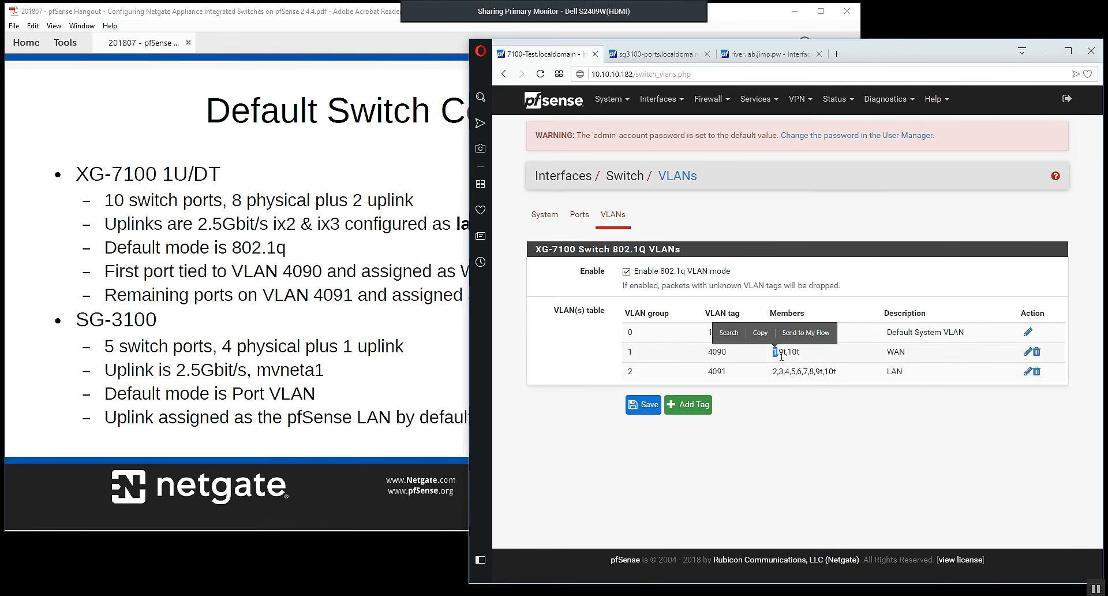
drag(778, 353, 797, 356)
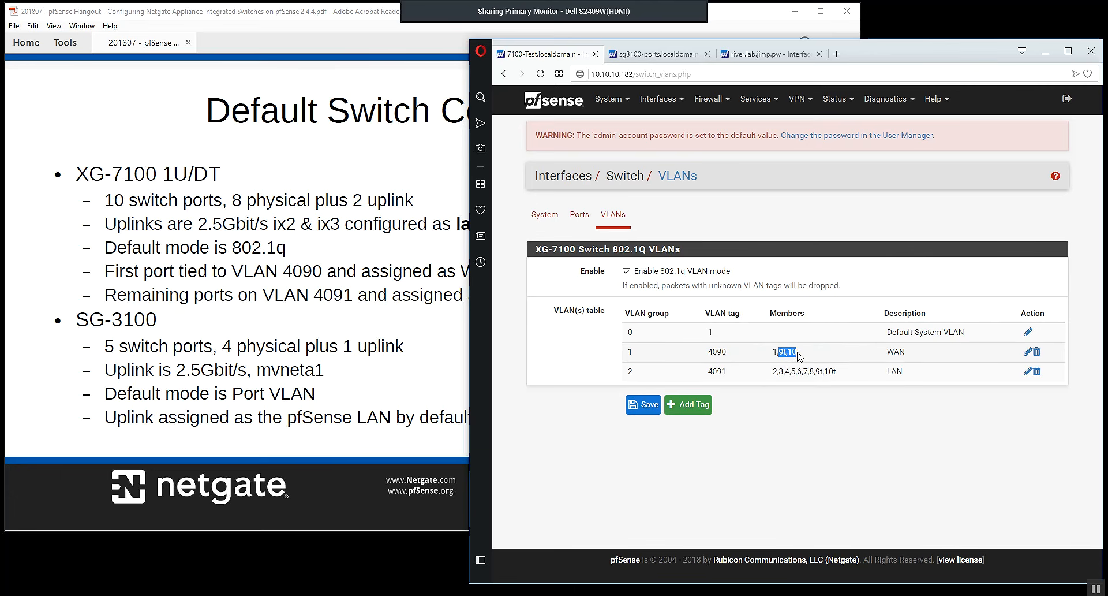
click(730, 381)
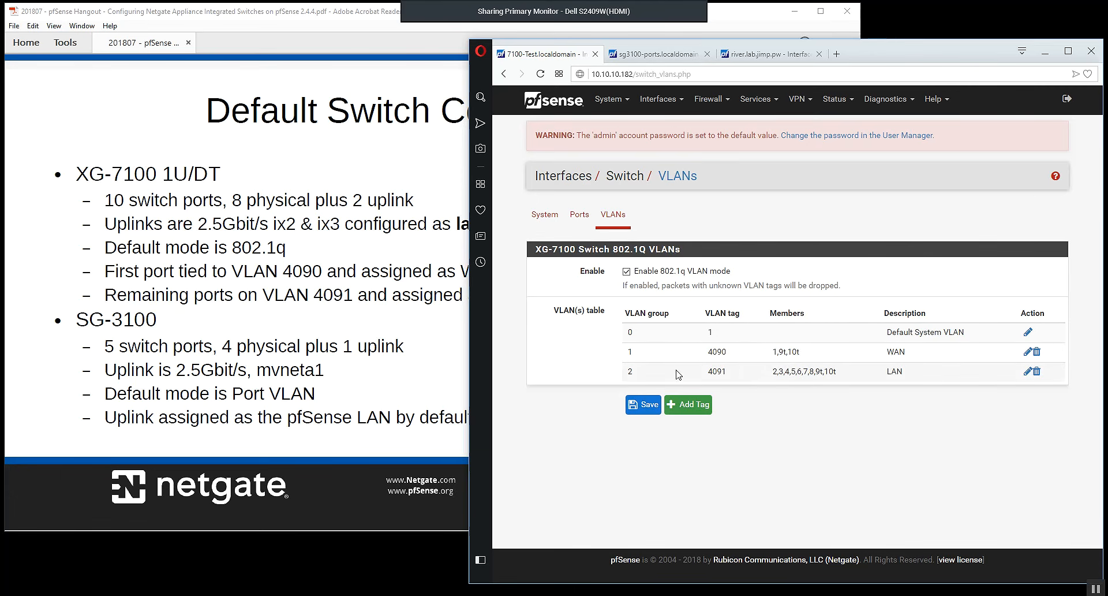
Inspect the properties of switch VLAN 4091, return to the VLAN table without changes and check its member ports.
double_click(720, 372)
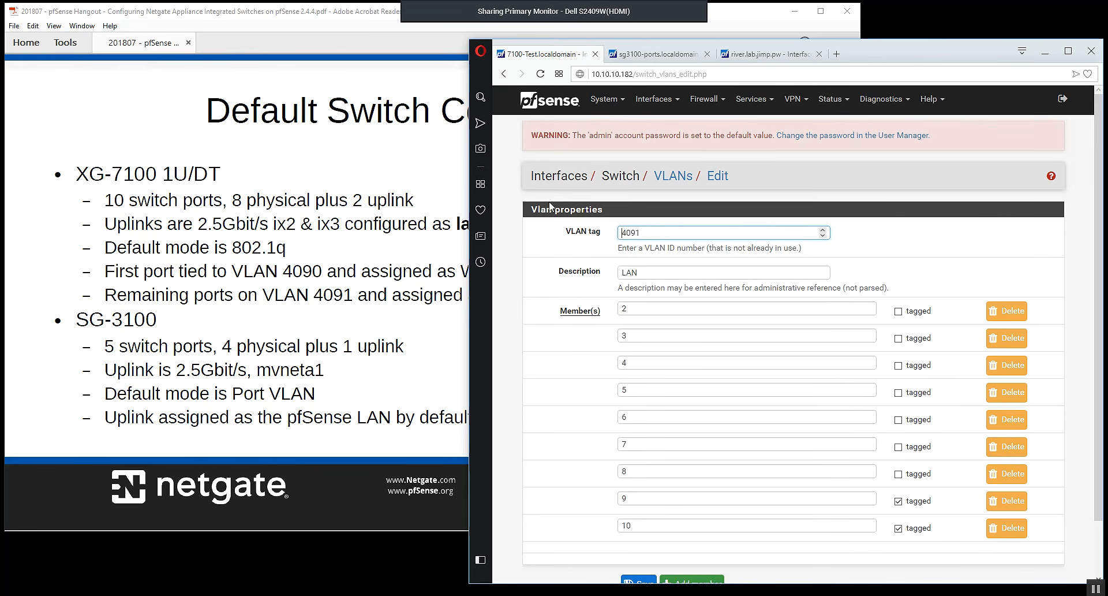
click(504, 74)
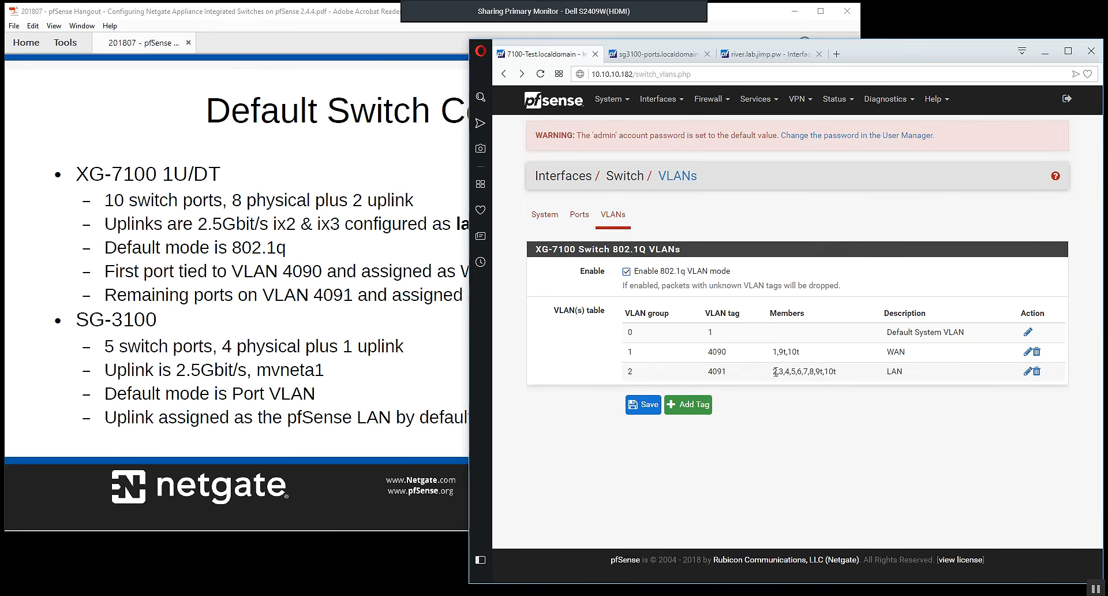
drag(772, 371, 812, 372)
click(832, 419)
Review the SG-3100's port-based switch VLANs and switch ports, and compare them with the XG-7100's switch ports.
click(759, 56)
click(614, 220)
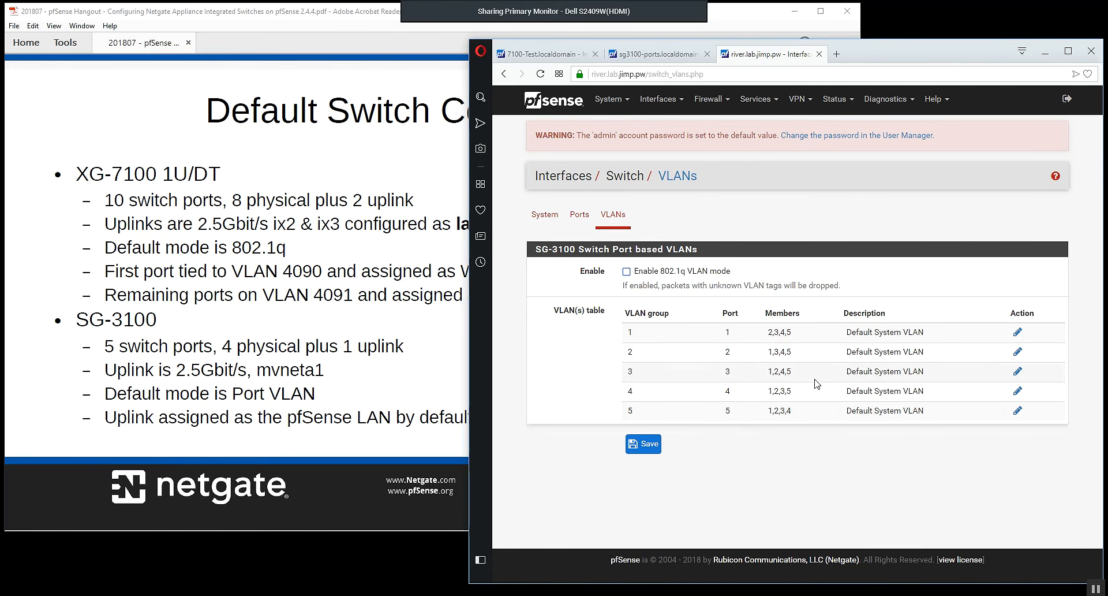
click(580, 219)
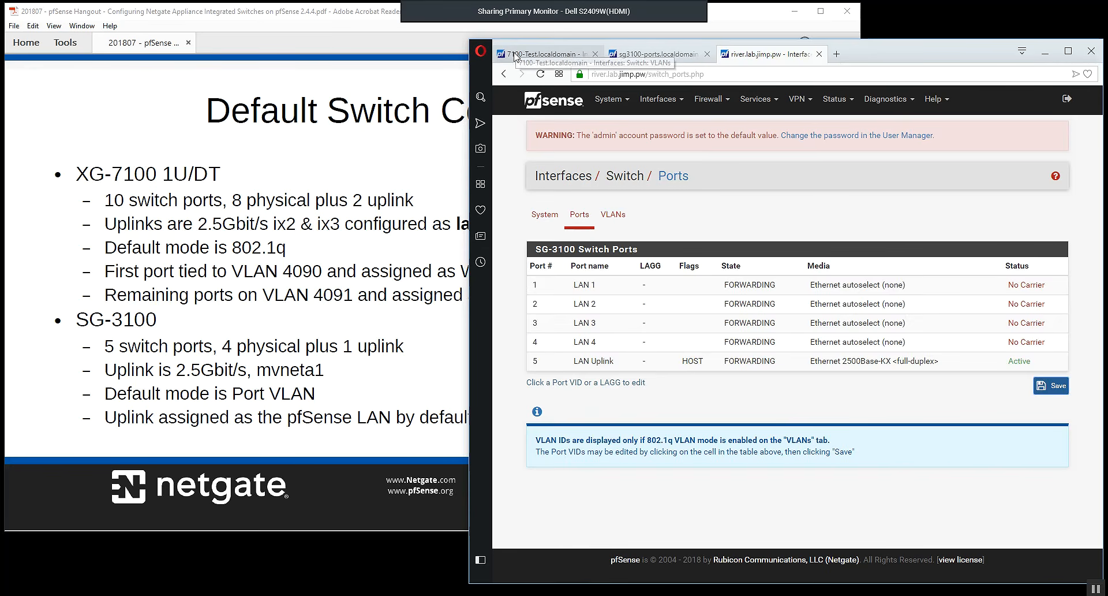
click(497, 58)
click(576, 218)
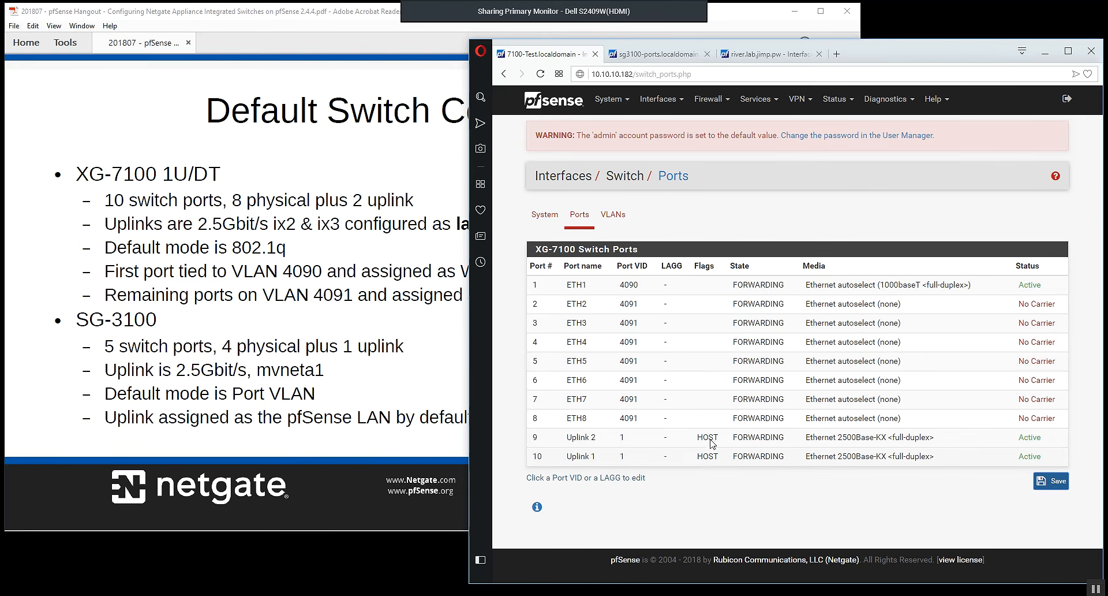
Run the shell command etherswitchcfg from the XG-7100's diagnostic command prompt.
click(879, 101)
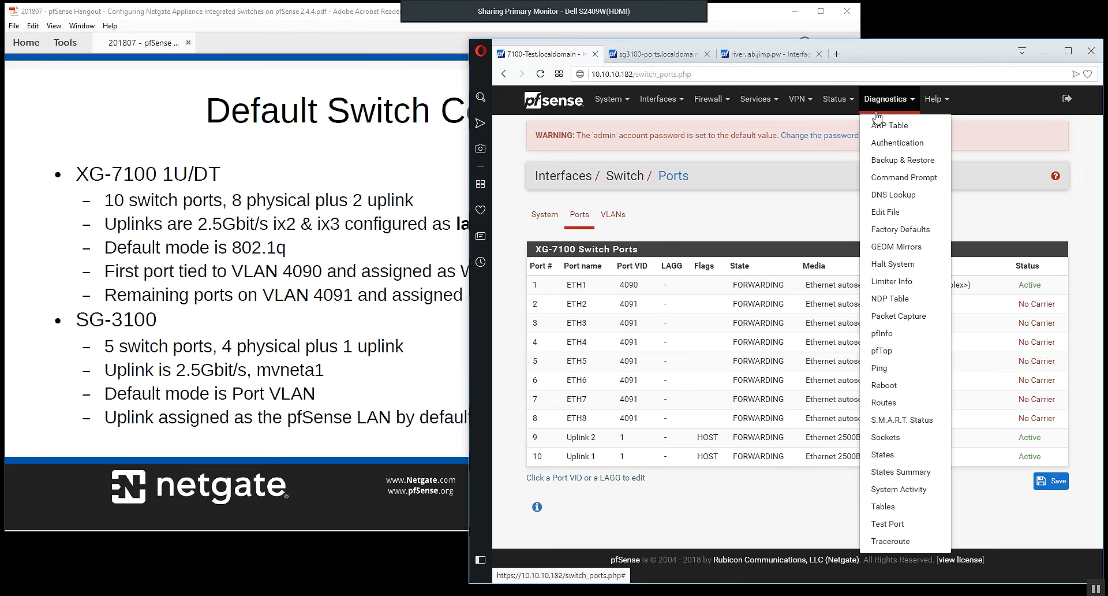
click(878, 179)
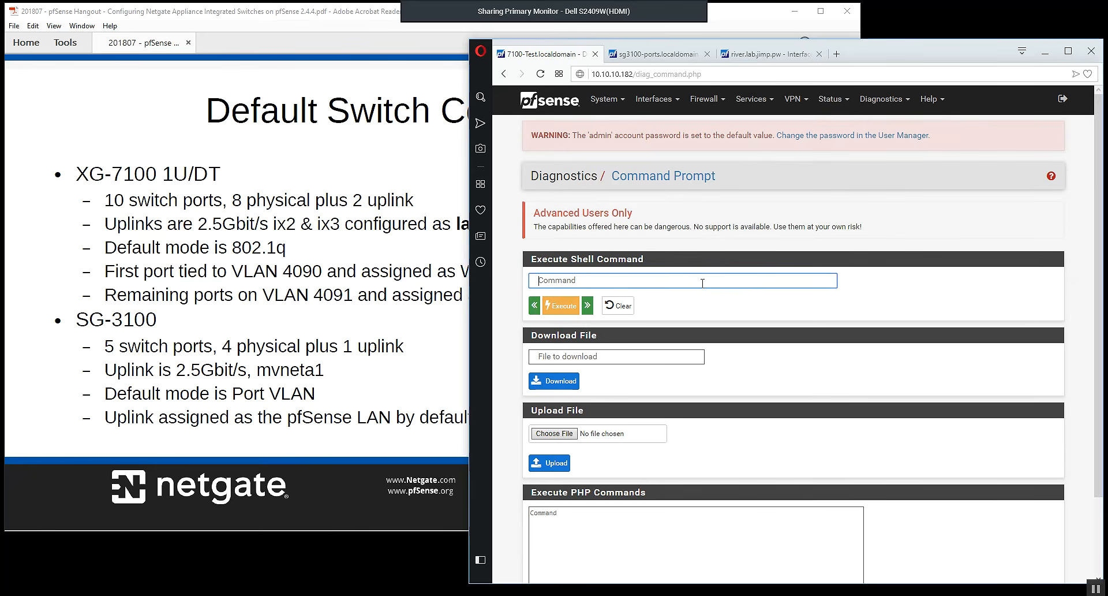
text(etherswitchconfig)
key(Return)
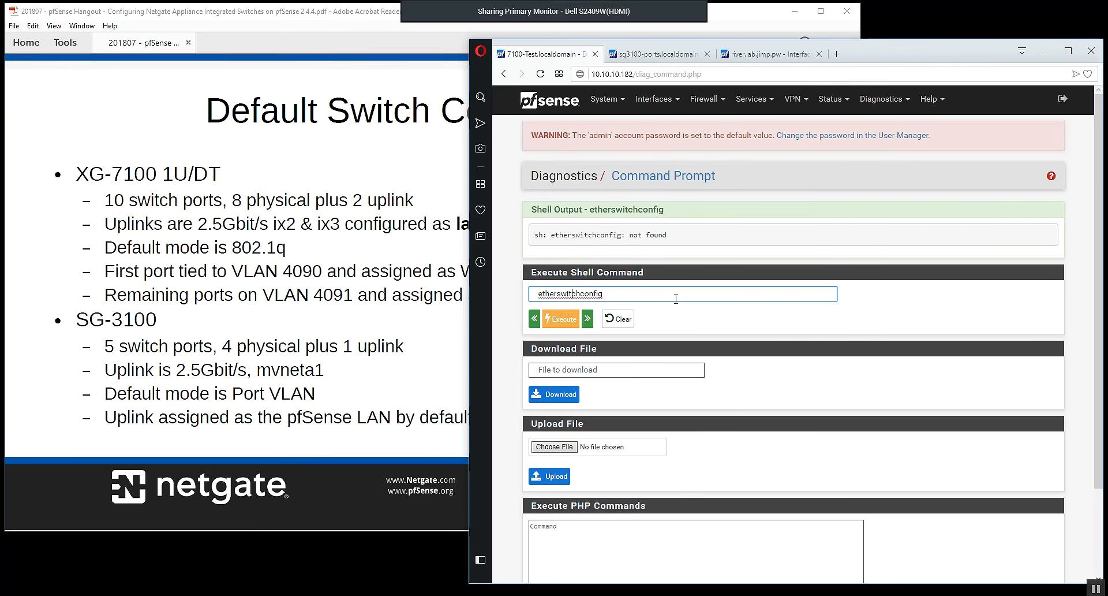
key(BackSpace)
key(BackSpace)
key(BackSpace)
key(BackSpace)
key(BackSpace)
text(fg)
key(Return)
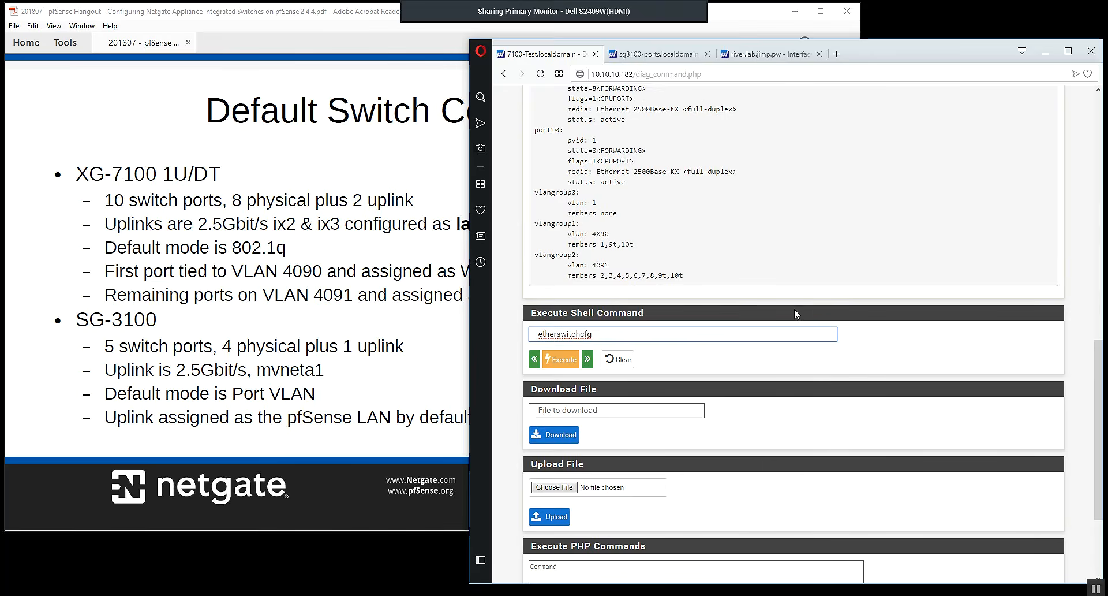
Examine the etherswitchcfg output for the VLAN mode, each port's PVID and status, and the members of the VLAN groups.
scroll(794, 314, up, 15)
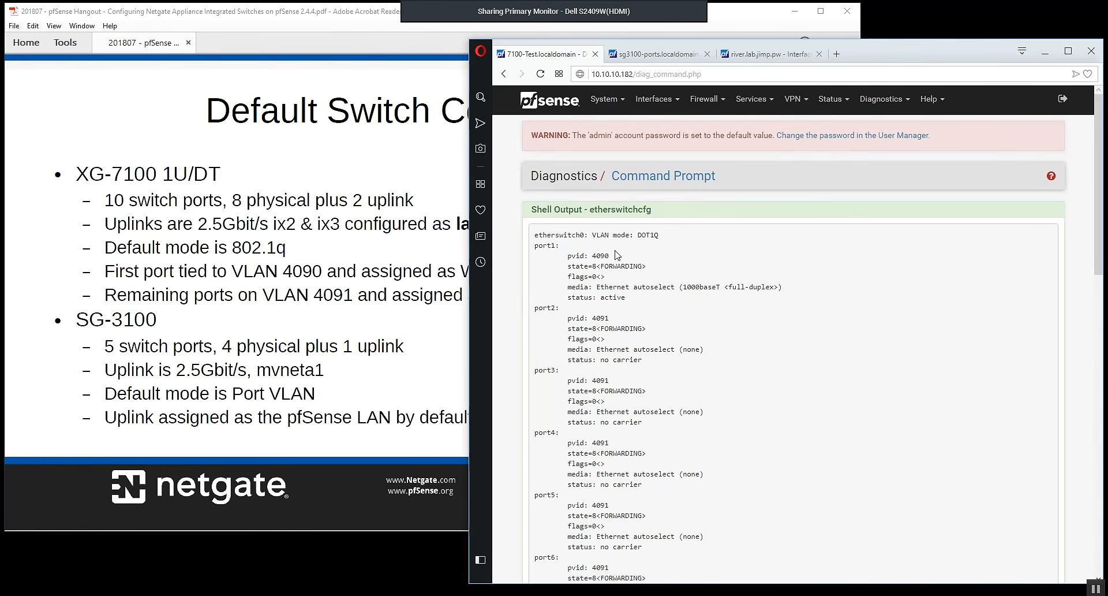
scroll(663, 320, down, 2)
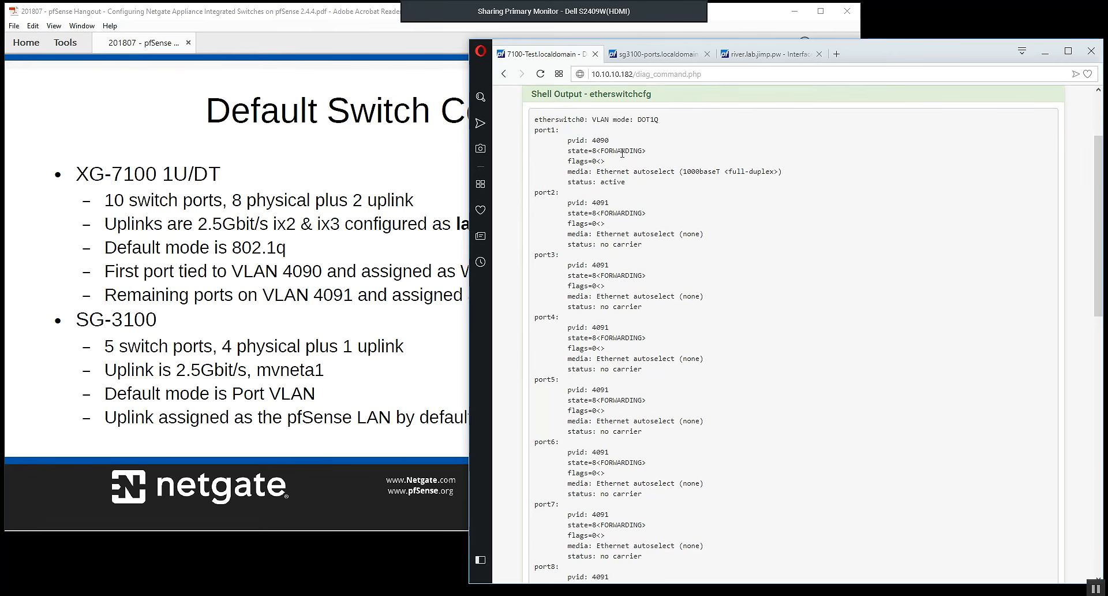
scroll(625, 203, down, 6)
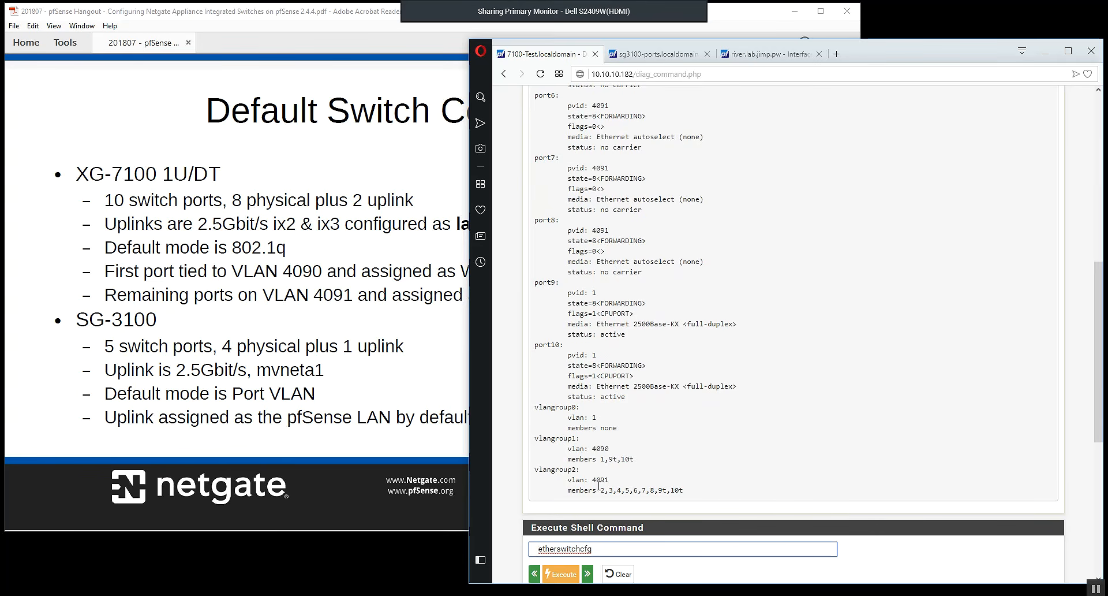
scroll(800, 479, down, 2)
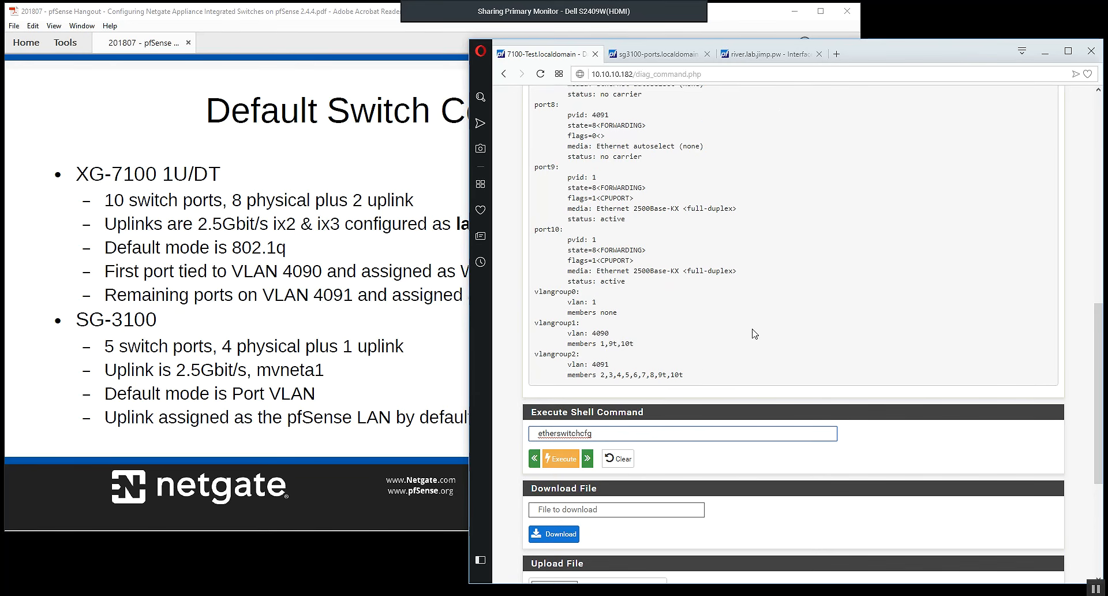
scroll(753, 331, up, 10)
scroll(755, 334, down, 8)
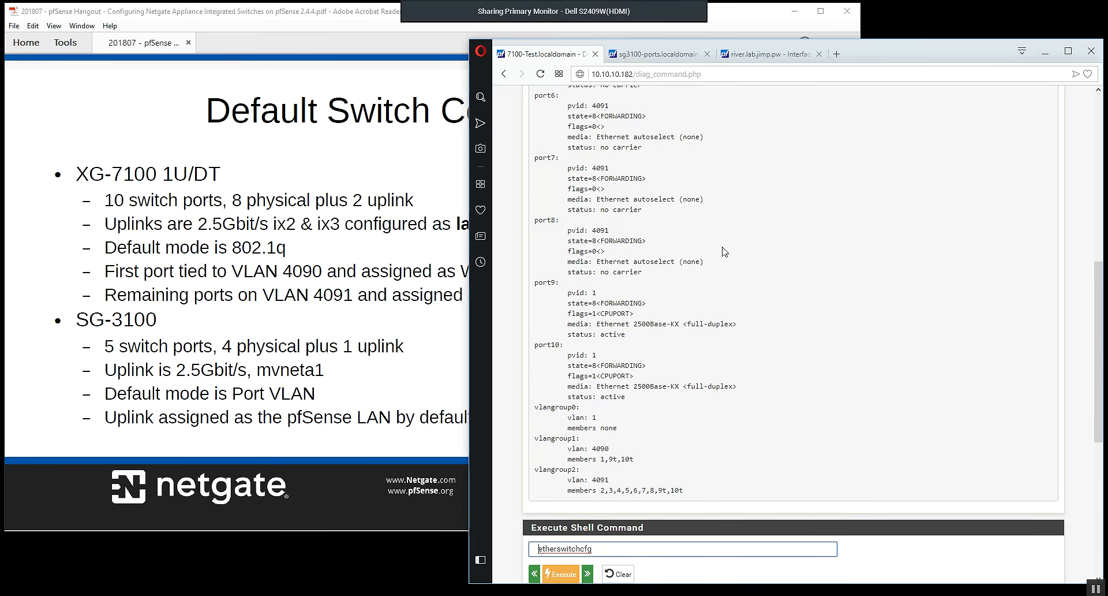
scroll(721, 247, down, 1)
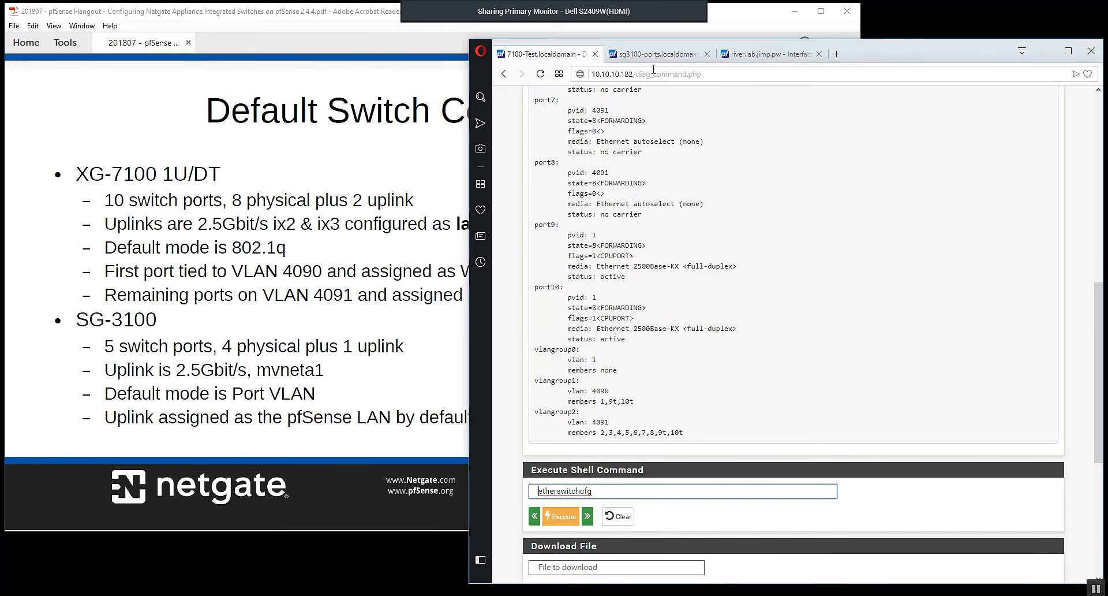
scroll(643, 303, up, 10)
Open the XG-7100's switch system page, then switch to the Default Switch Configuration slide in Adobe Acrobat Reader.
click(654, 99)
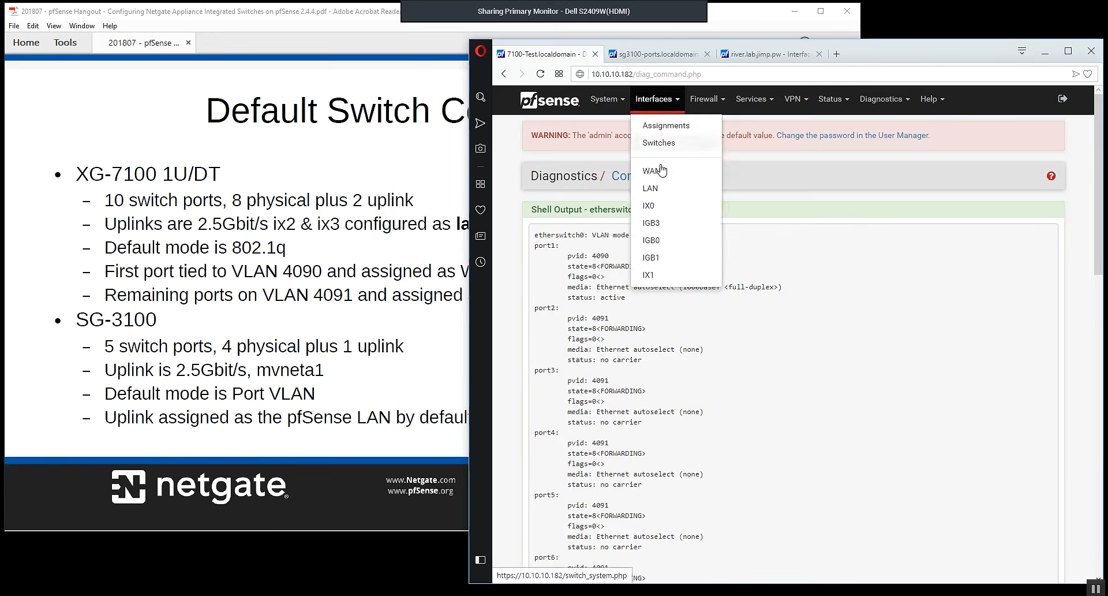
click(667, 150)
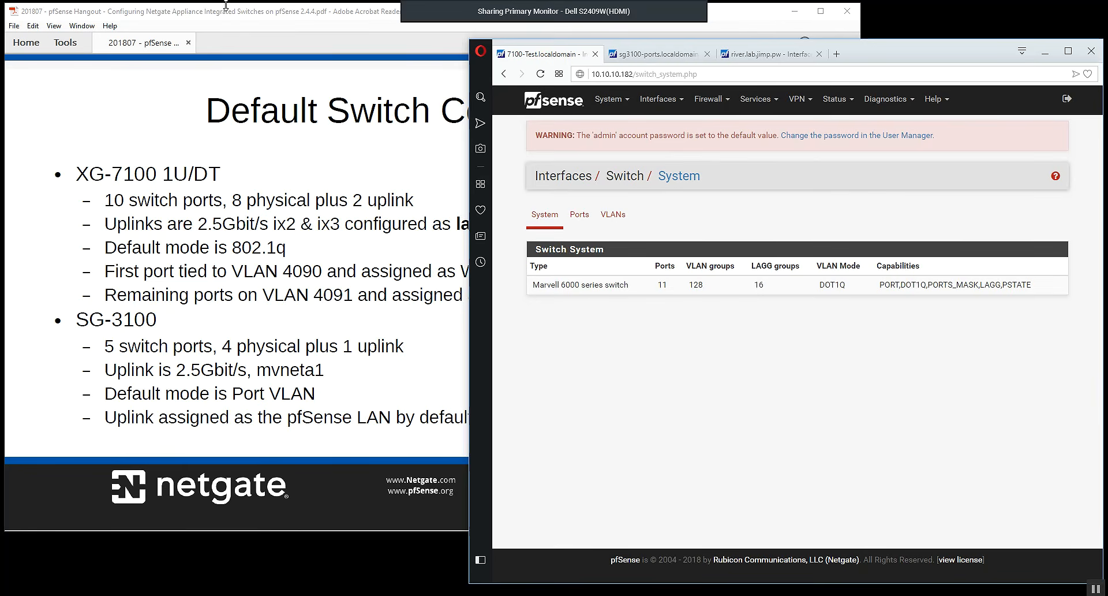
click(225, 18)
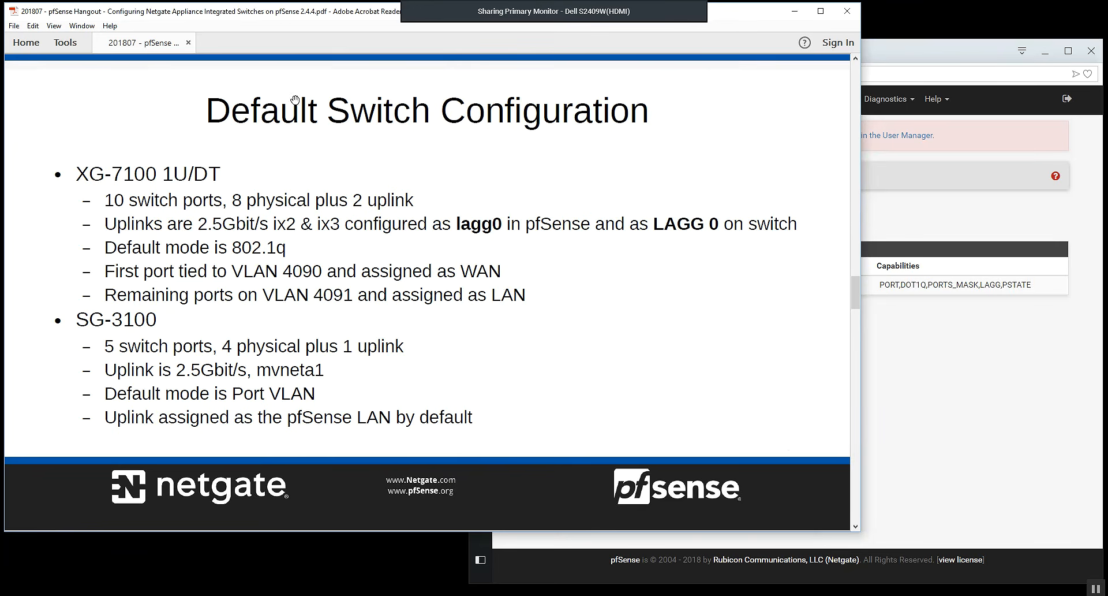
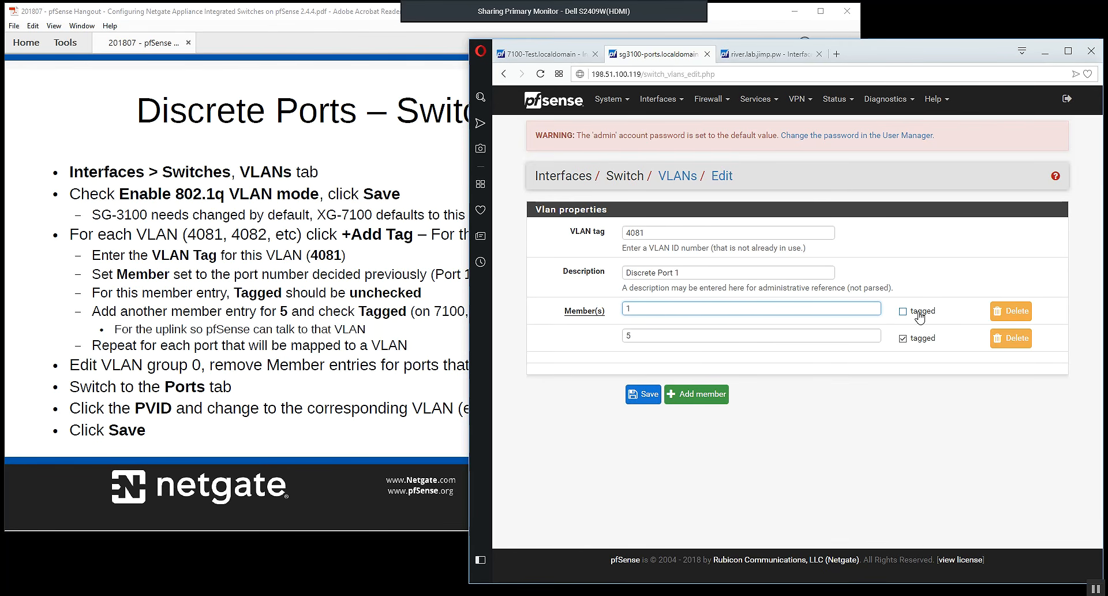
Review the member entries of the Discrete Port 1 VLAN, return to the VLAN list and check the Discrete Ports – Switch Configuration slide.
drag(687, 337, 610, 338)
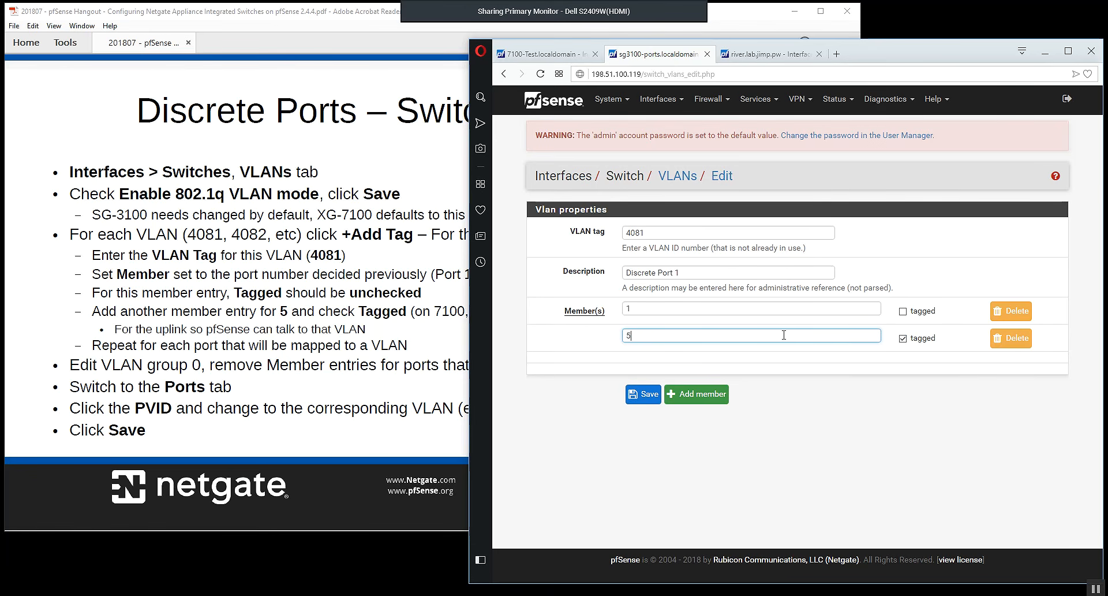
click(902, 339)
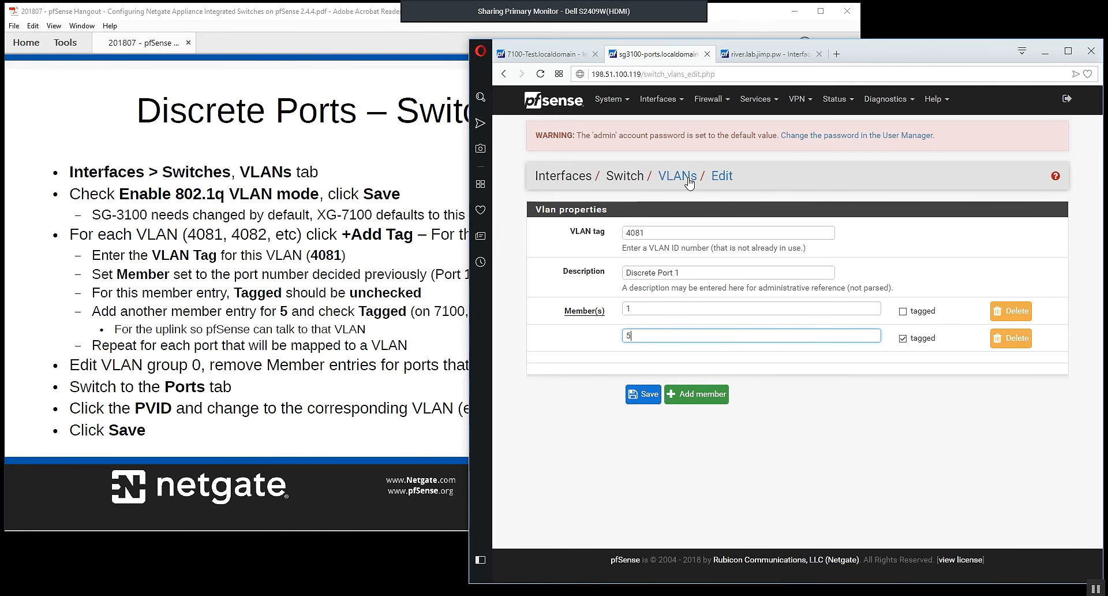
right_click(643, 202)
click(661, 215)
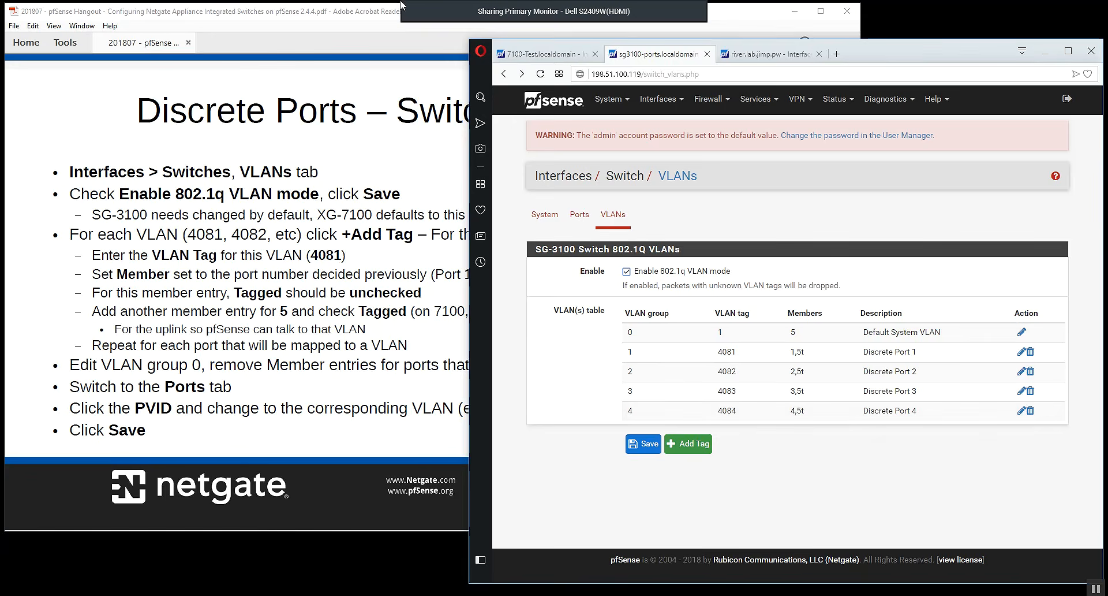
click(355, 12)
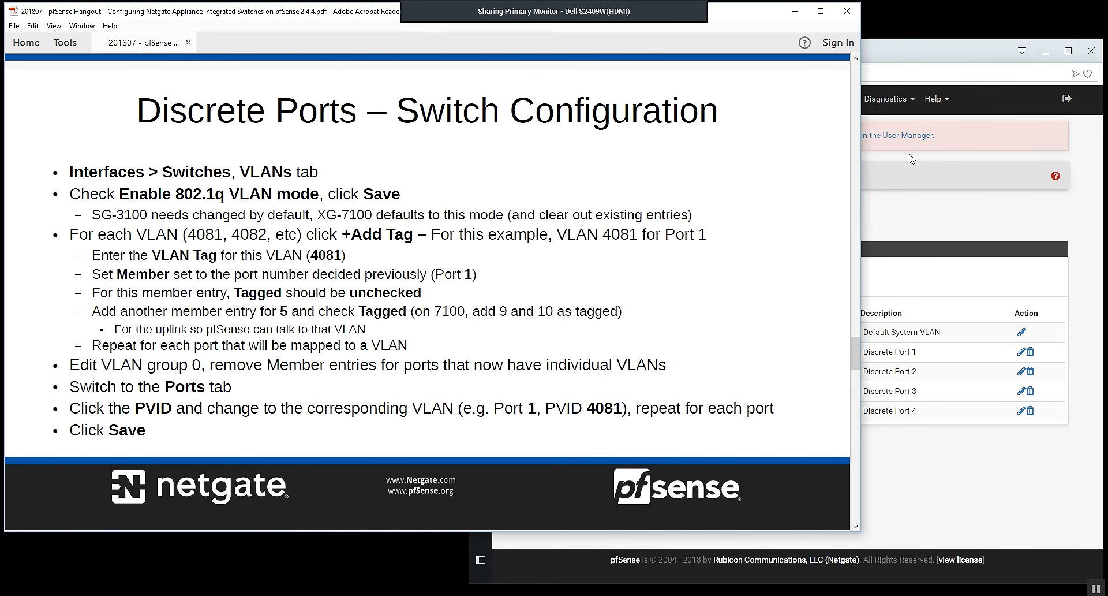
click(898, 56)
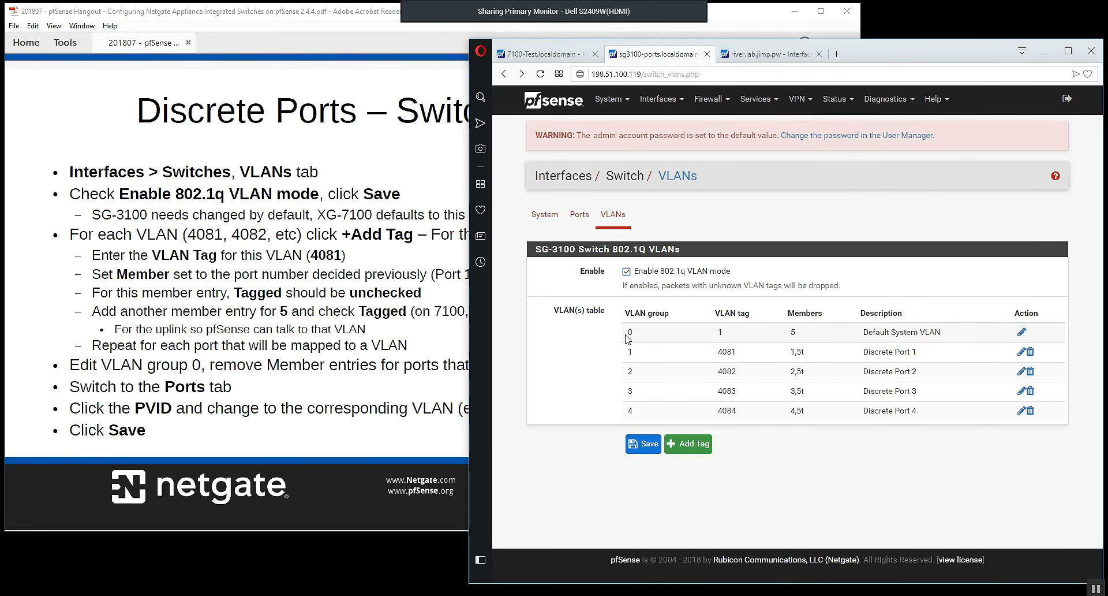
Compare VLAN group 0 on the discrete-port SG-3100 with the port-based VLANs on the other SG-3100.
drag(626, 334, 883, 333)
click(769, 54)
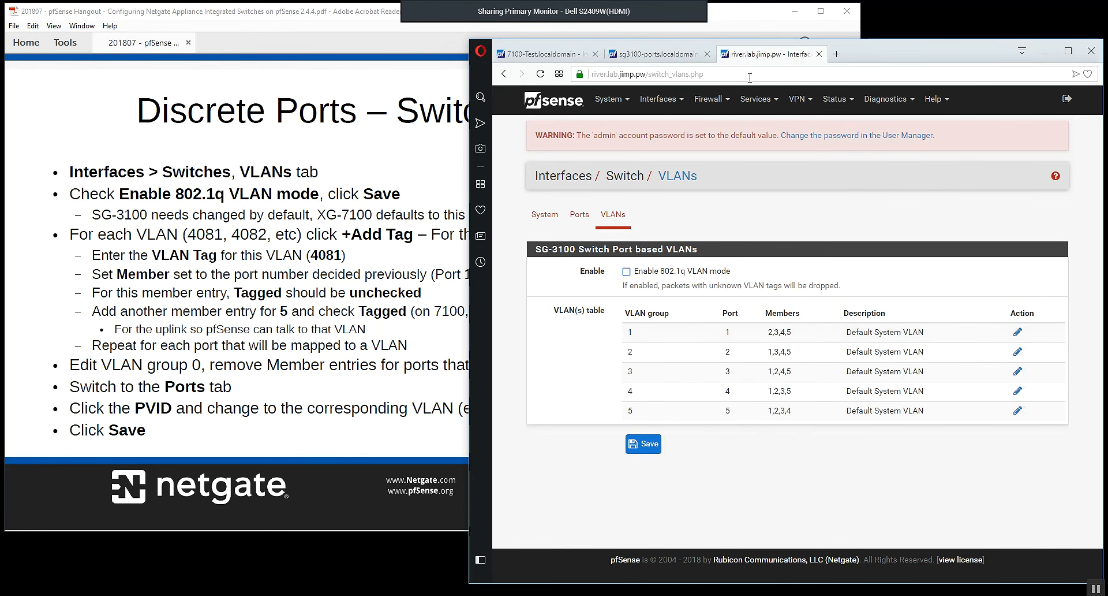
click(672, 273)
click(663, 55)
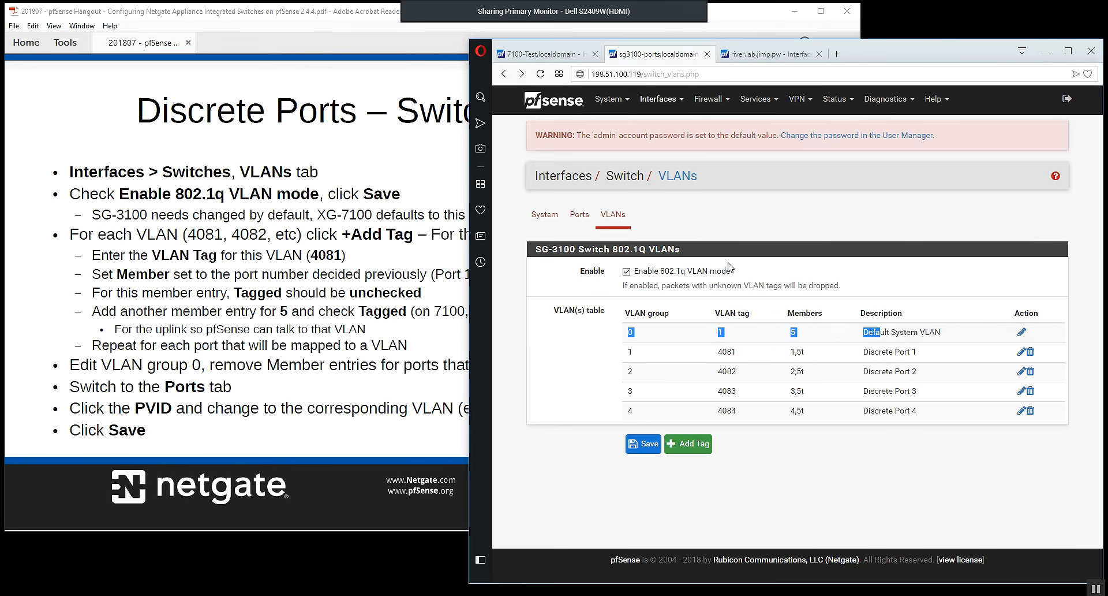
click(888, 334)
Try to save the Default System VLAN of group 0 with its member entry cleared, and go back to the VLAN list.
click(1022, 333)
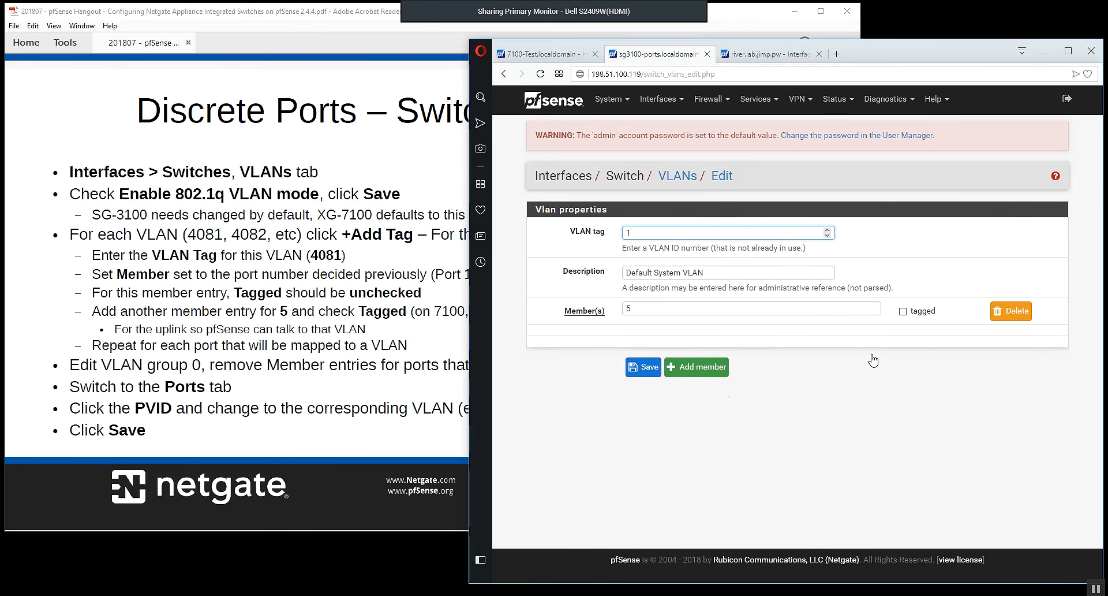
click(1009, 312)
click(888, 147)
drag(636, 310, 619, 314)
key(BackSpace)
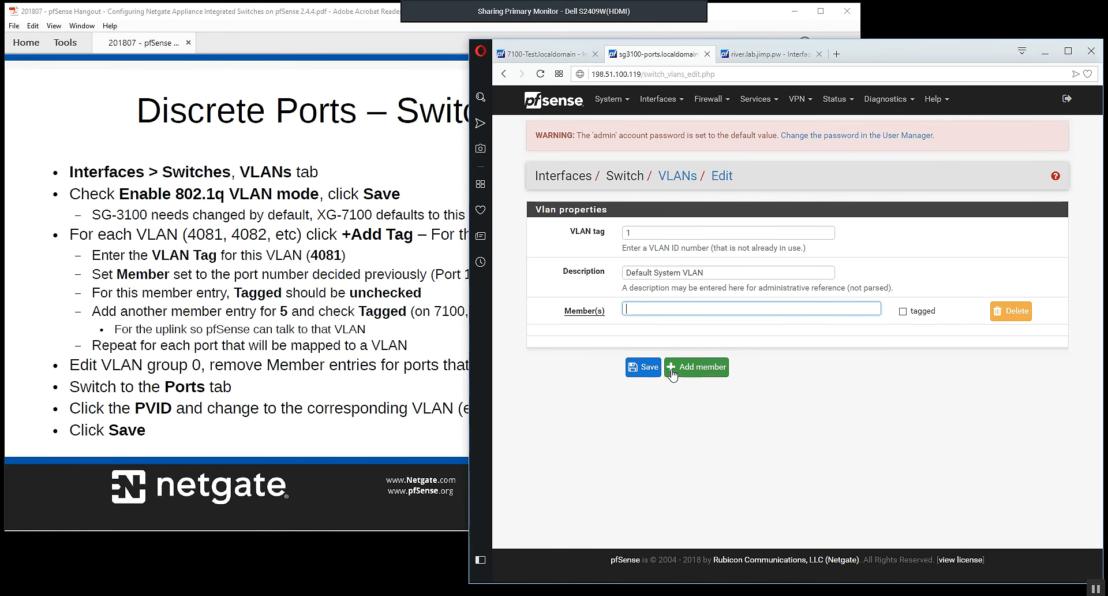
click(647, 367)
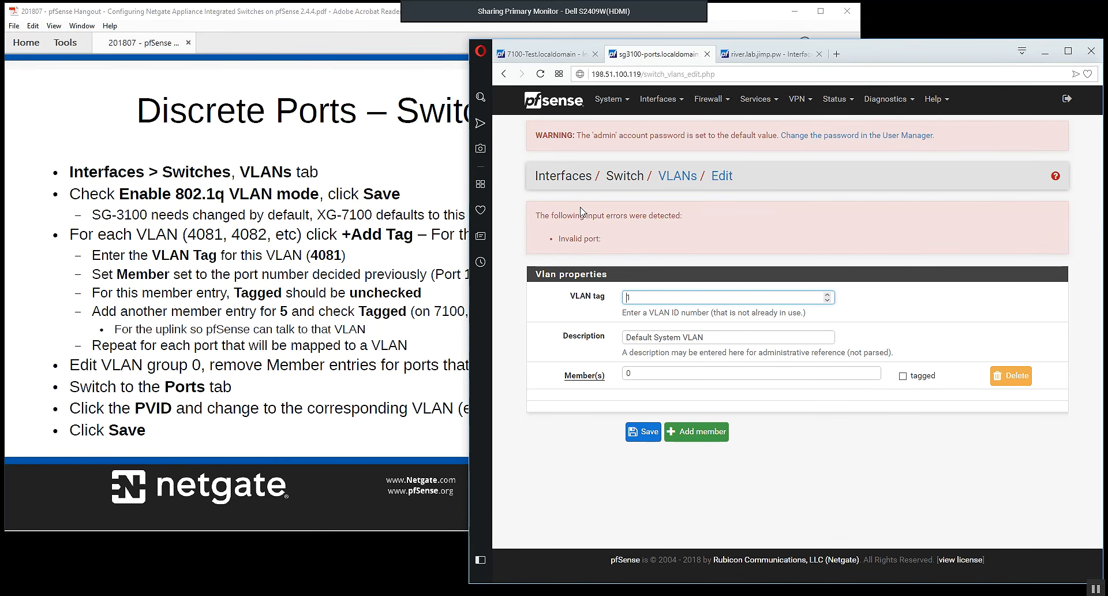
click(666, 183)
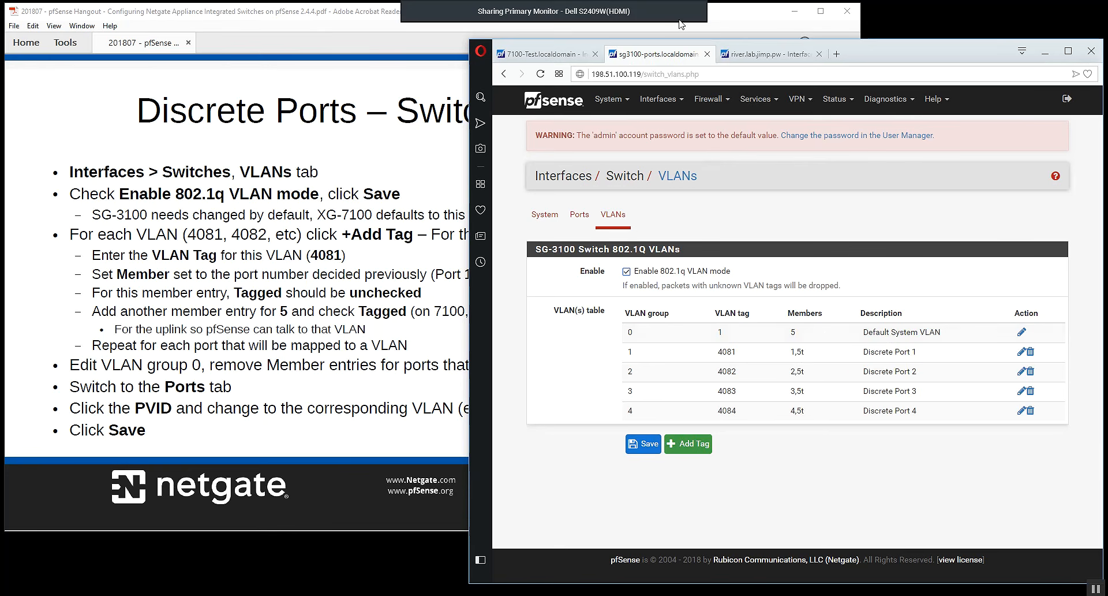
Enable 802.1q VLAN mode on the port-based SG-3100 and save the setting.
click(750, 54)
click(655, 271)
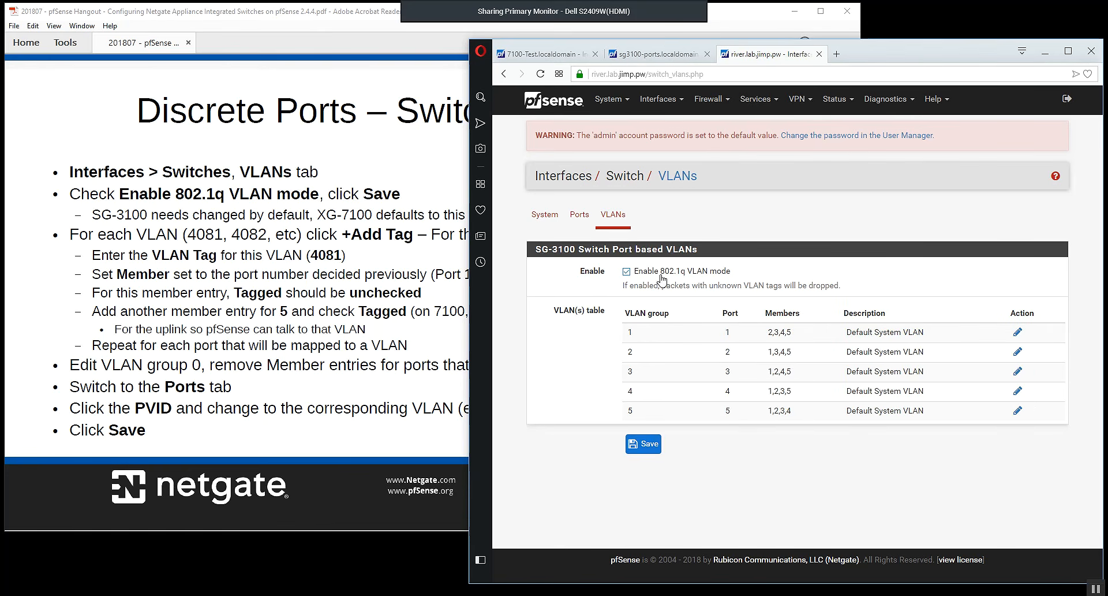
click(642, 444)
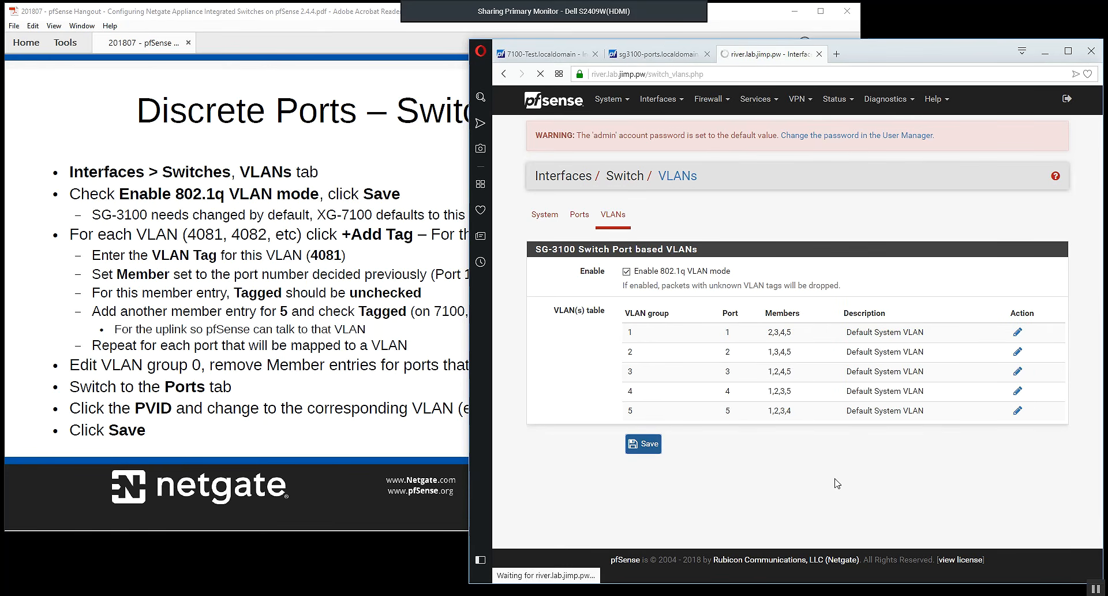
Remove members 1 to 4 from the Default System VLAN in group 0, keep only member 5, and save.
click(1021, 332)
click(1021, 313)
click(1022, 314)
click(1020, 312)
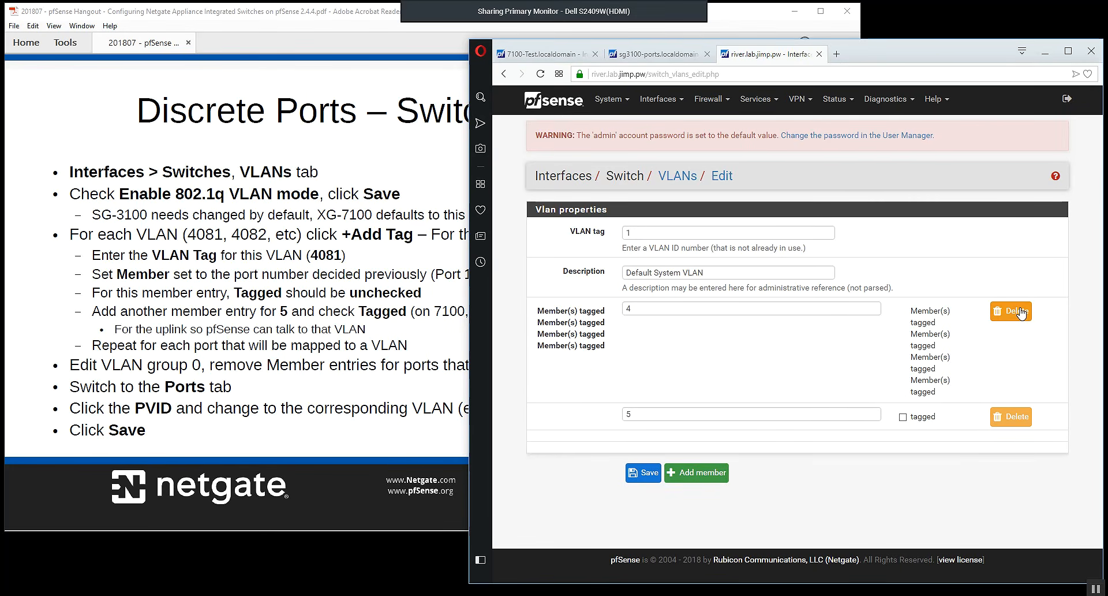
click(1020, 312)
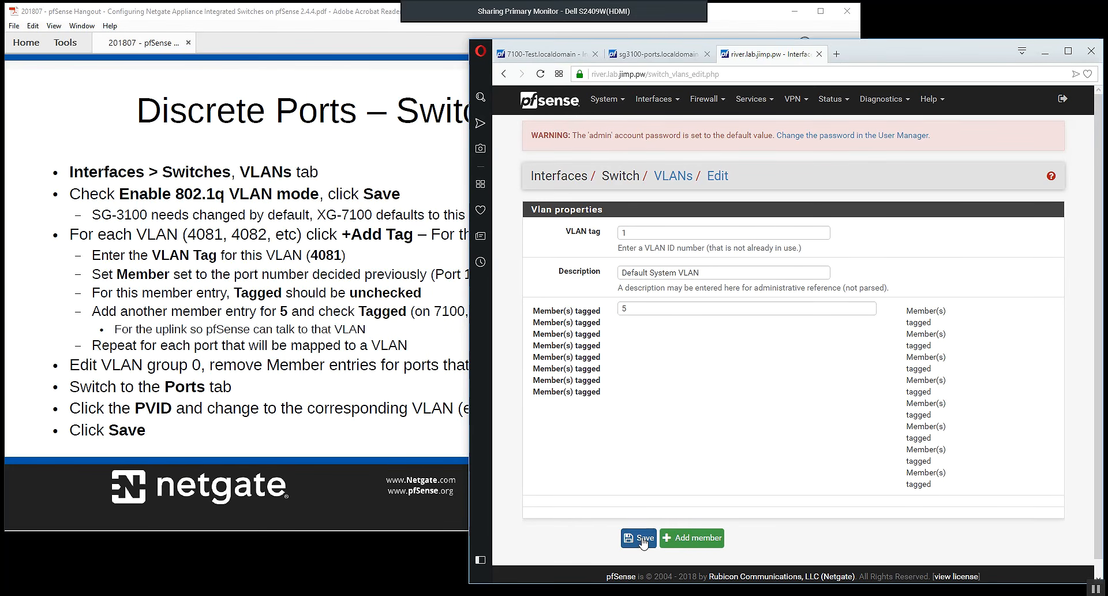
click(642, 541)
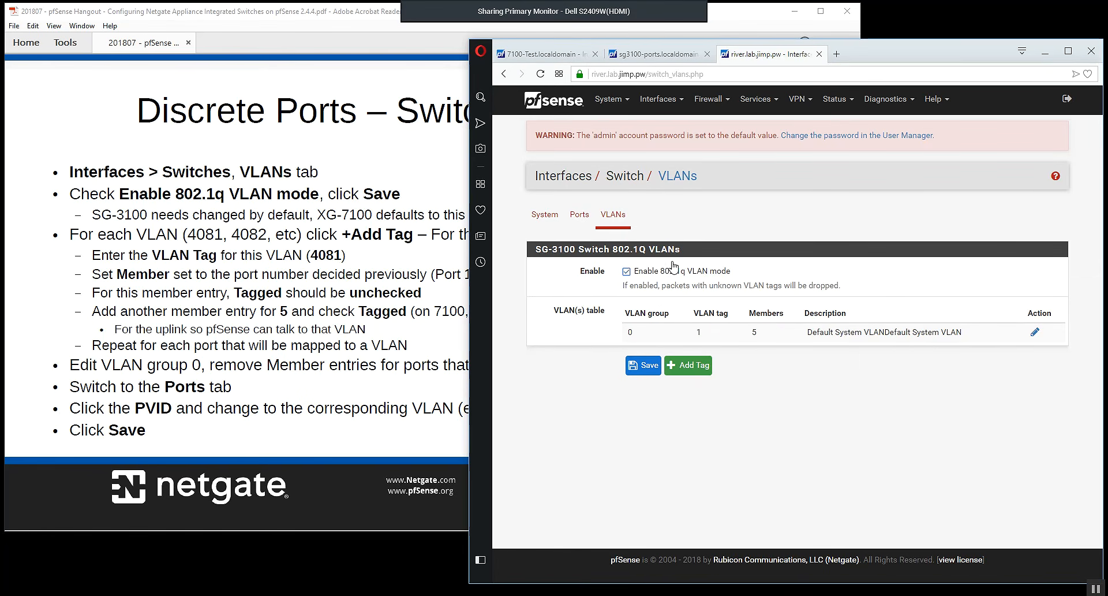
Disable 802.1q VLAN mode on this SG-3100 again and save.
click(626, 271)
click(642, 370)
Examine the Port VID of LAN 1 to LAN 4 in the discrete-port SG-3100's switch ports without changing any value.
key(ctrl+Tab)
click(580, 224)
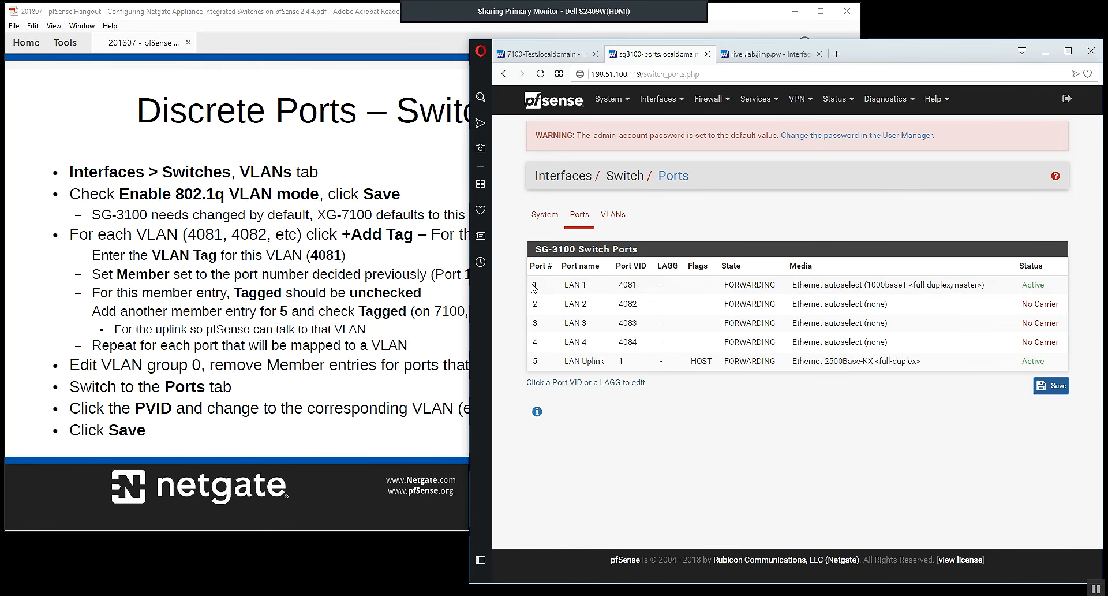
click(629, 287)
click(648, 289)
mouse_move(640, 287)
mouse_down()
mouse_move(620, 285)
mouse_move(640, 285)
mouse_up()
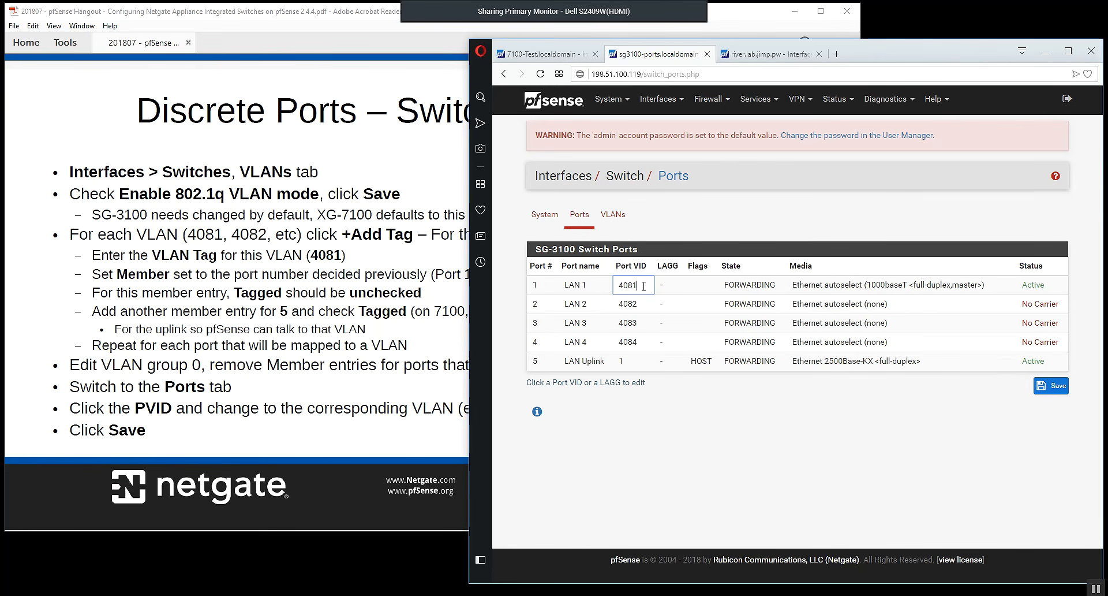
click(805, 431)
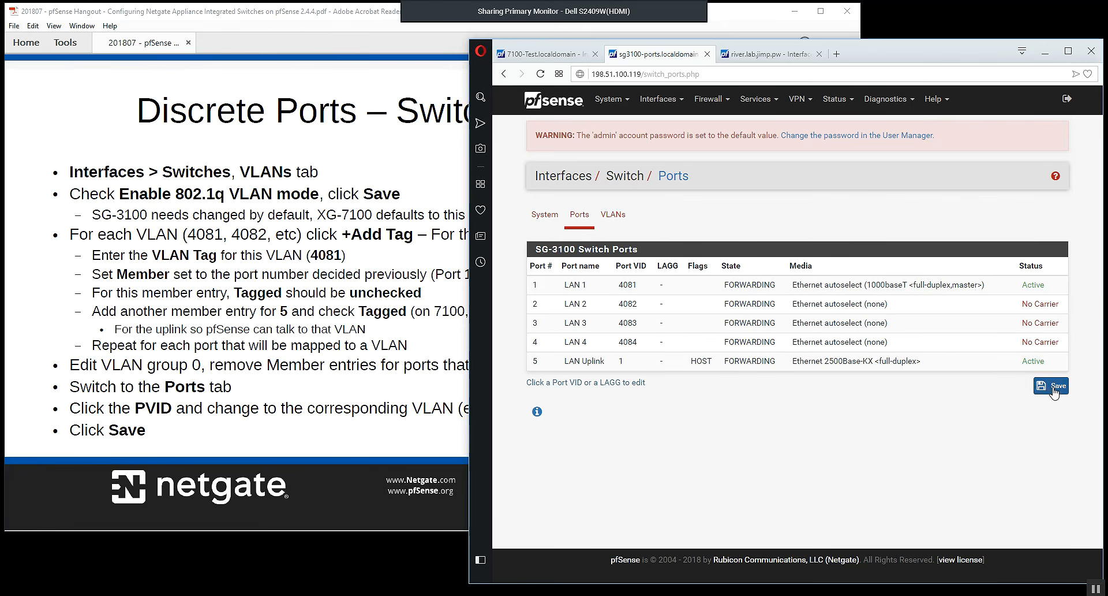
click(630, 304)
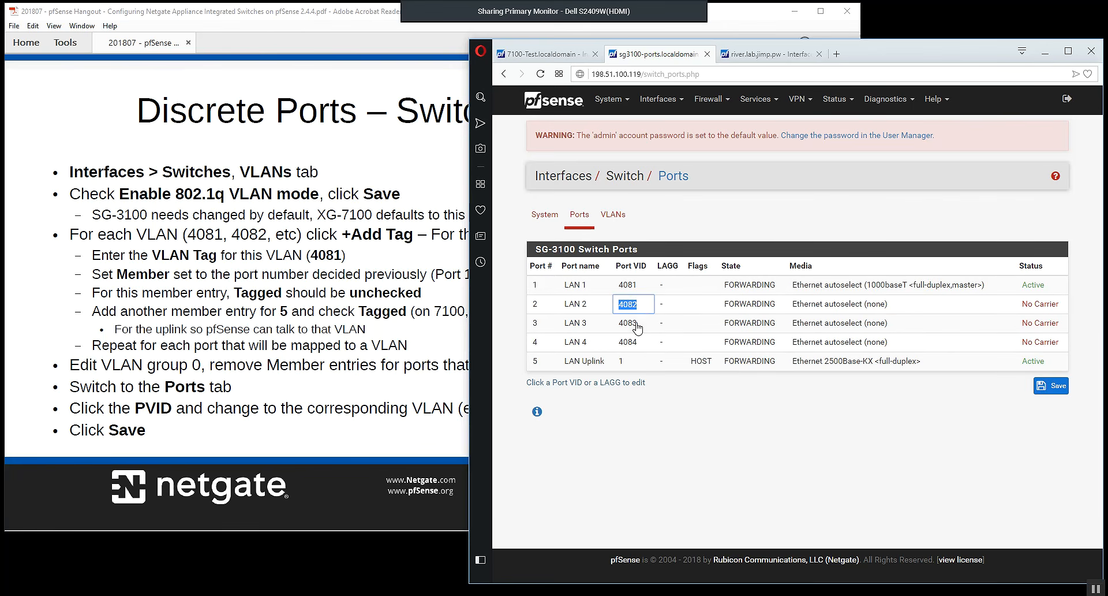
click(634, 323)
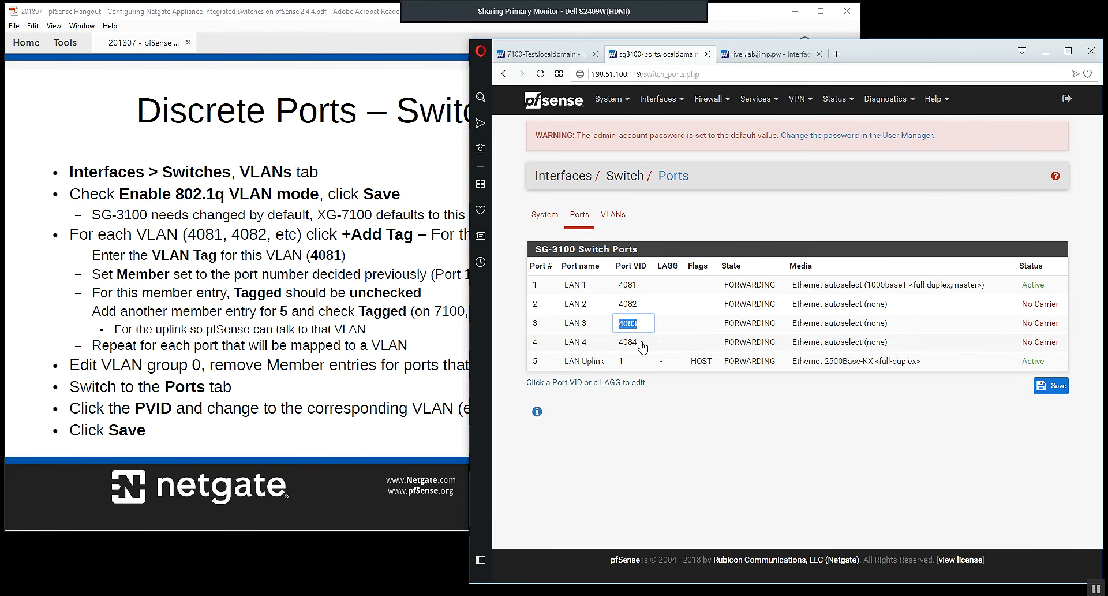
click(642, 345)
click(772, 427)
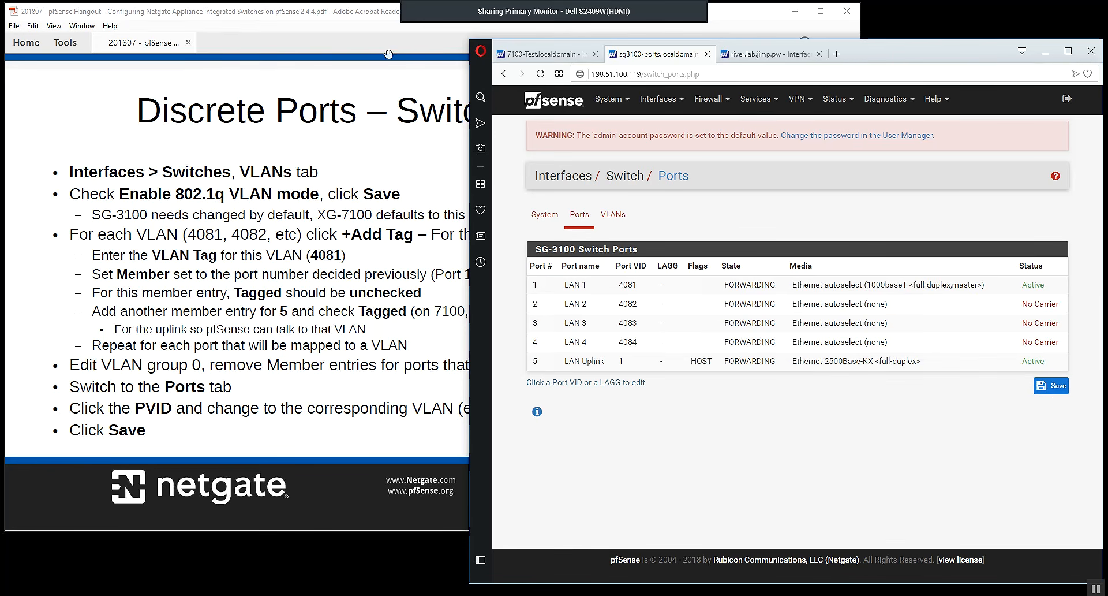
Switch to Adobe Acrobat Reader, advance to the Discrete Ports – VLAN Tags slide, and return to the browser.
click(353, 19)
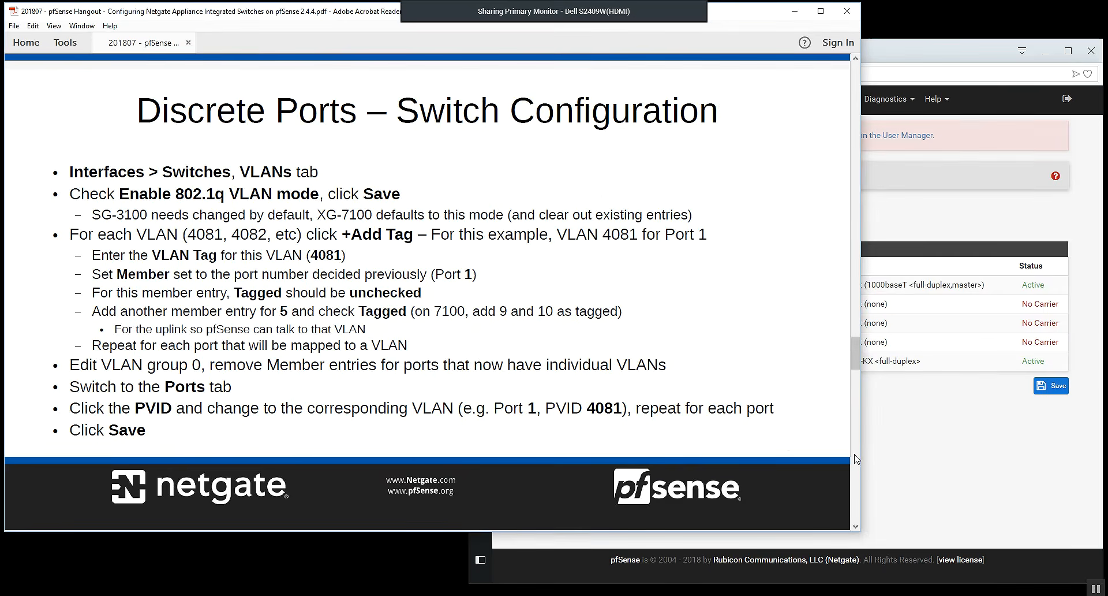
key(Right)
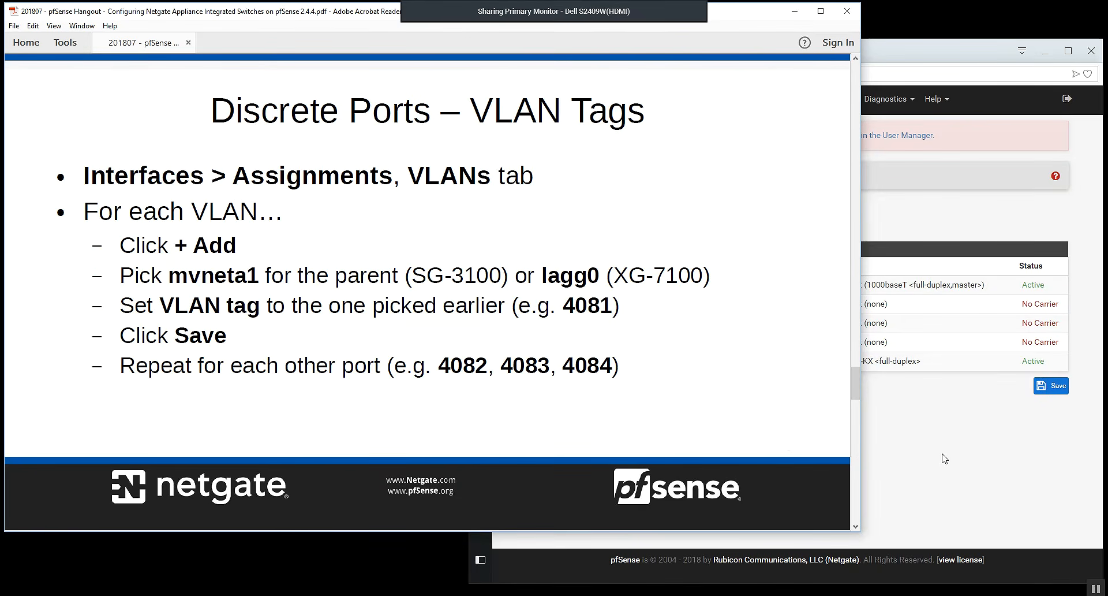
click(944, 458)
Open the SG-3100's VLAN interfaces, inspect the configuration of the Discrete Port 1 VLAN, and return to the list.
click(658, 98)
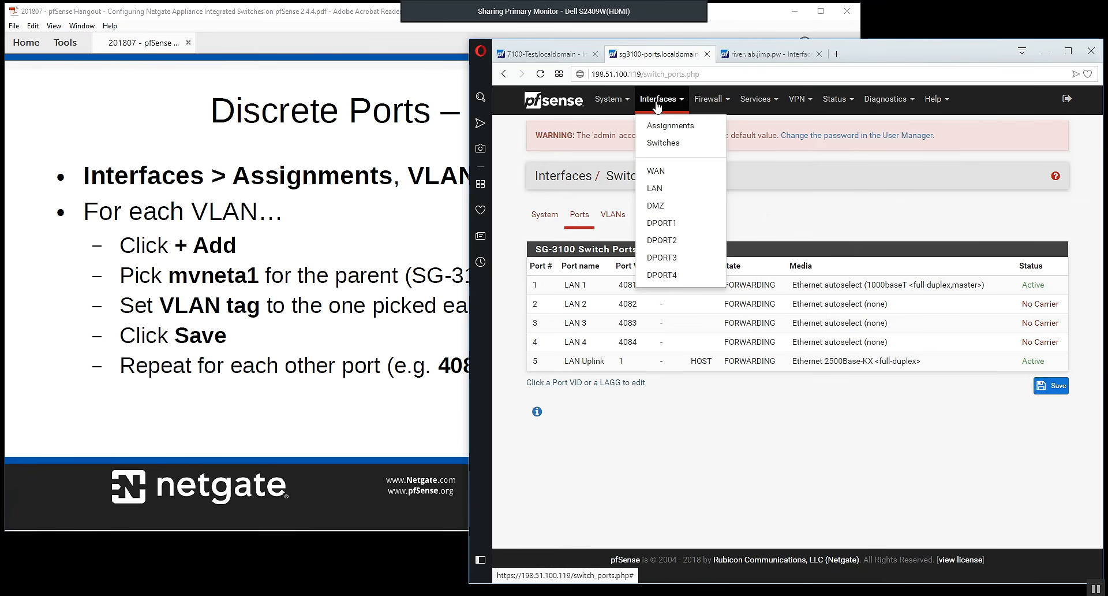
click(666, 130)
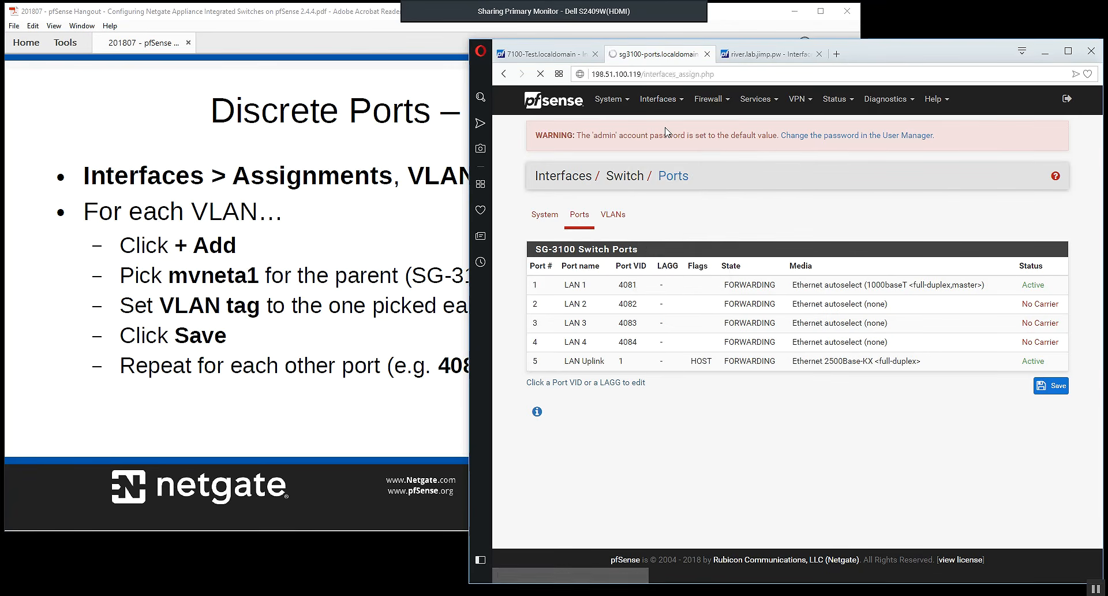
click(757, 219)
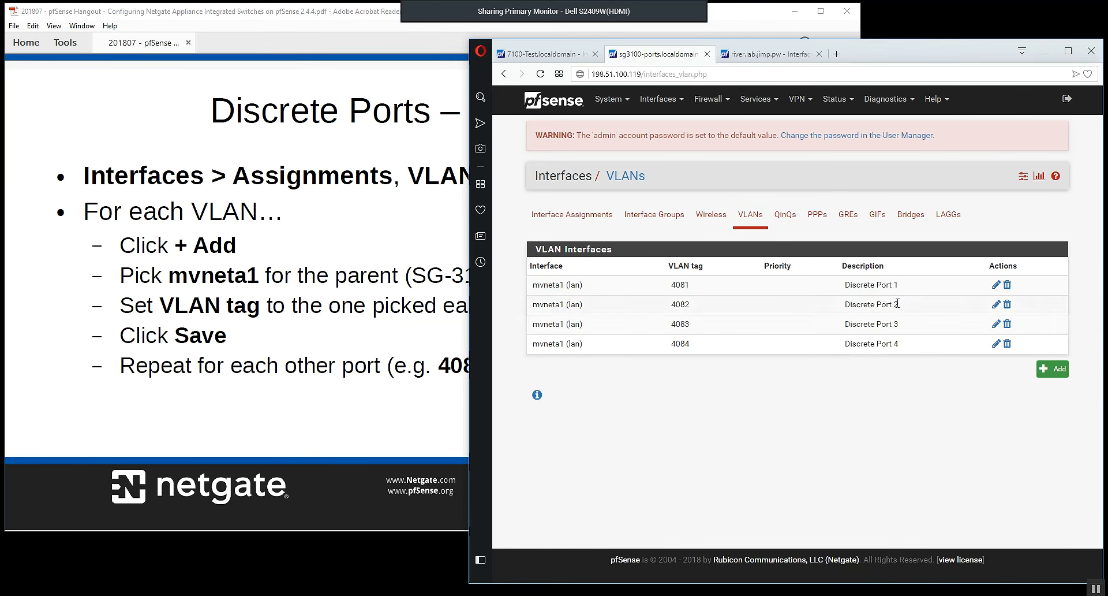
click(995, 285)
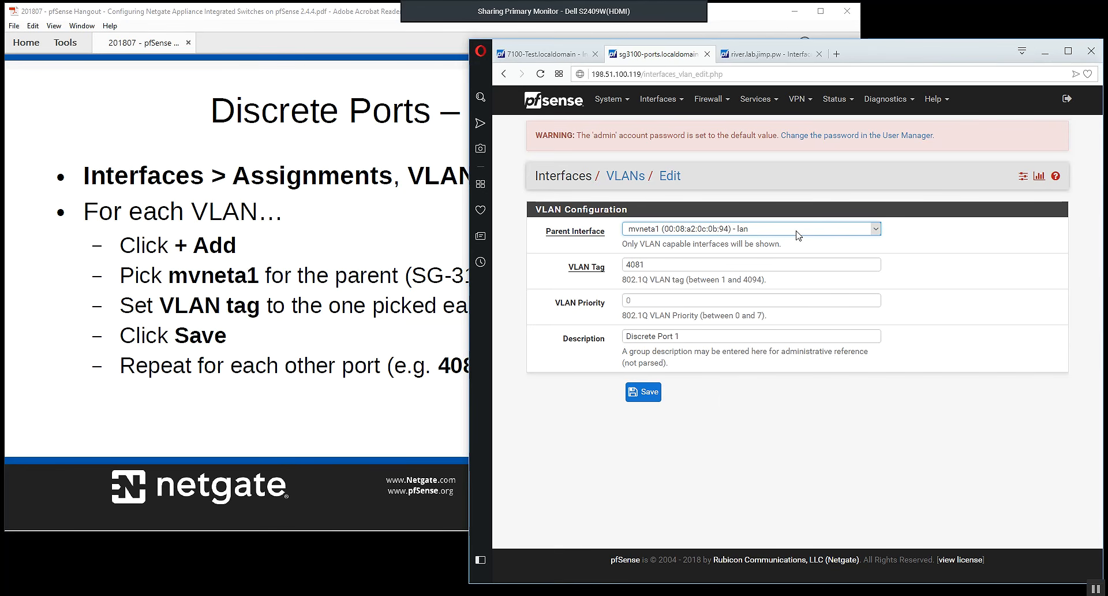
right_click(719, 429)
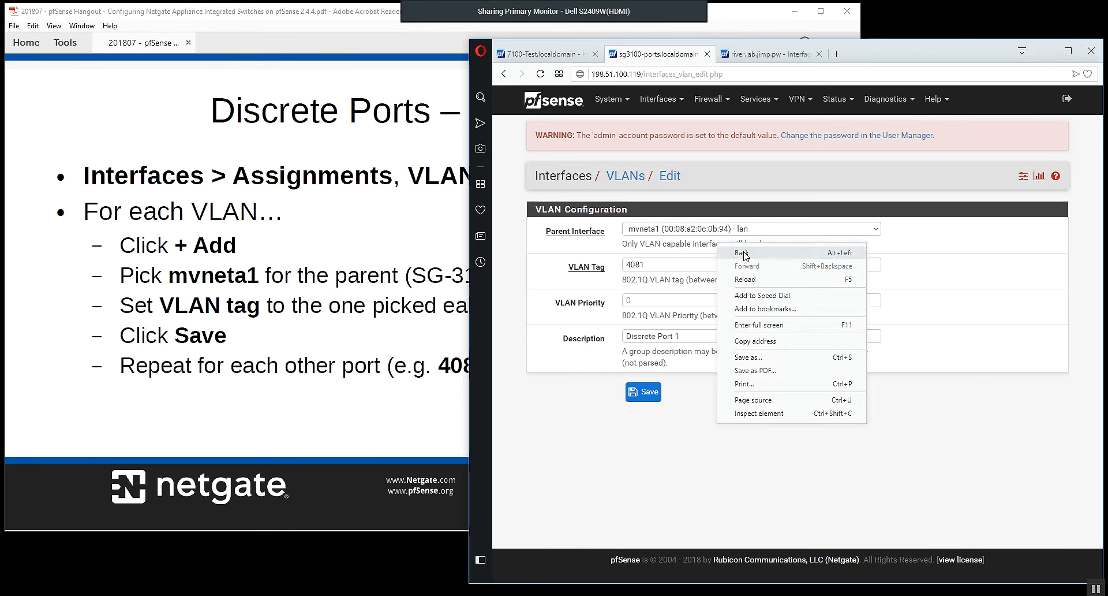
click(745, 259)
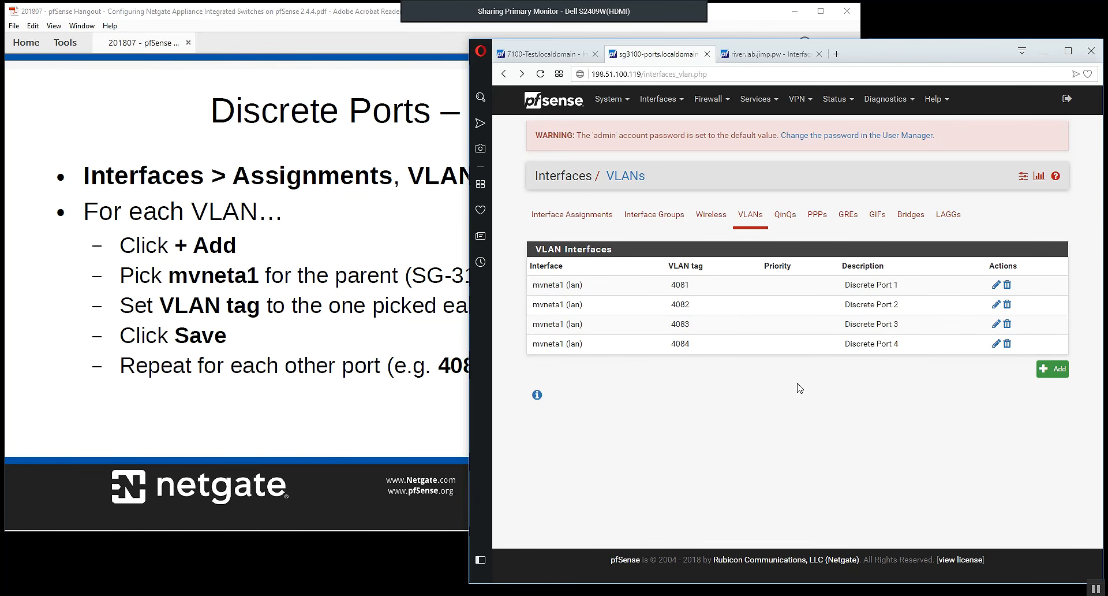
Switch to Adobe Acrobat Reader, advance to the Discrete Ports – Interface Configuration slide, and return to the browser.
click(365, 17)
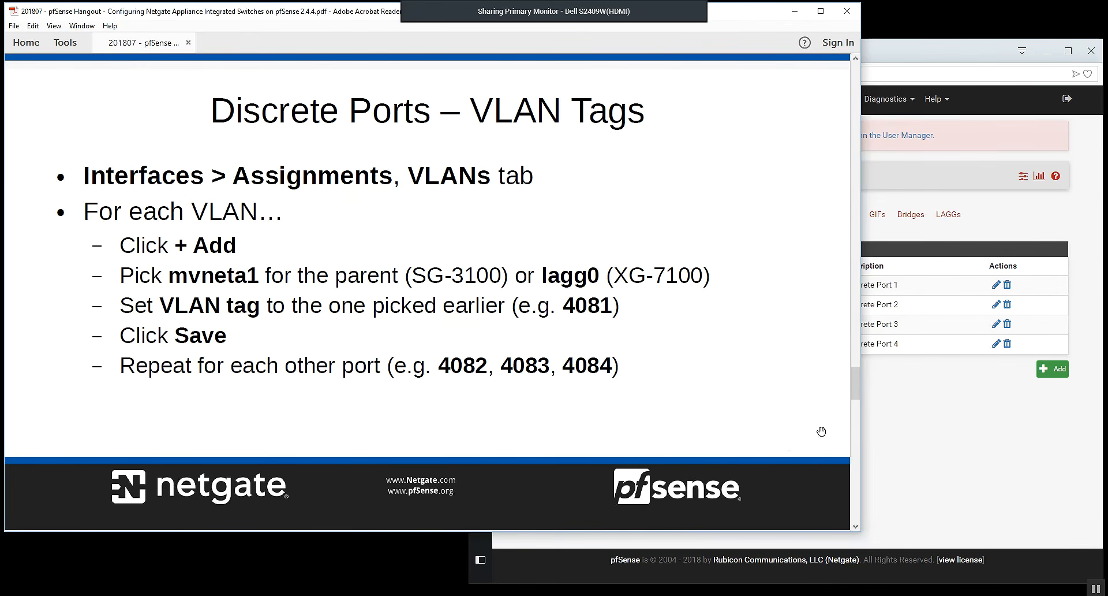
scroll(851, 439, down, 1)
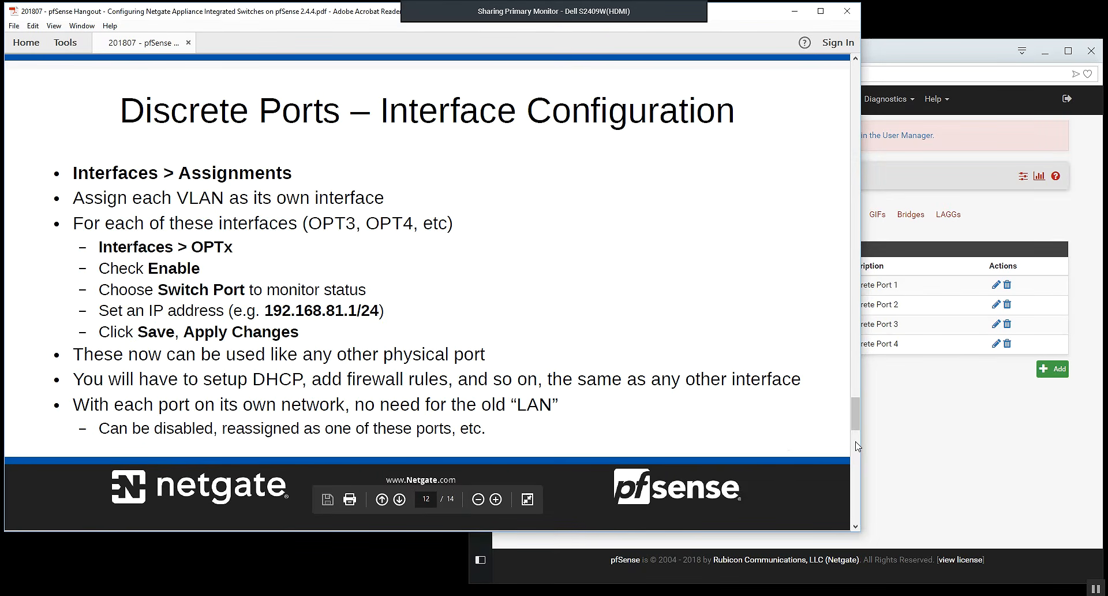
click(937, 434)
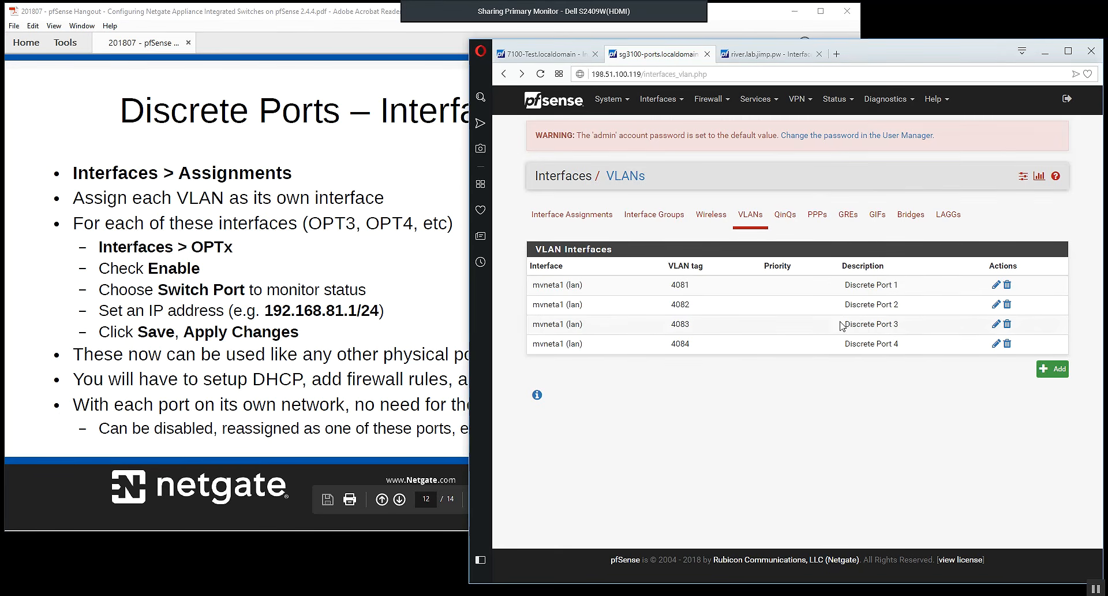
Review the SG-3100's interface assignments for the discrete port VLANs, and open the XG-7100's interface assignments.
click(558, 220)
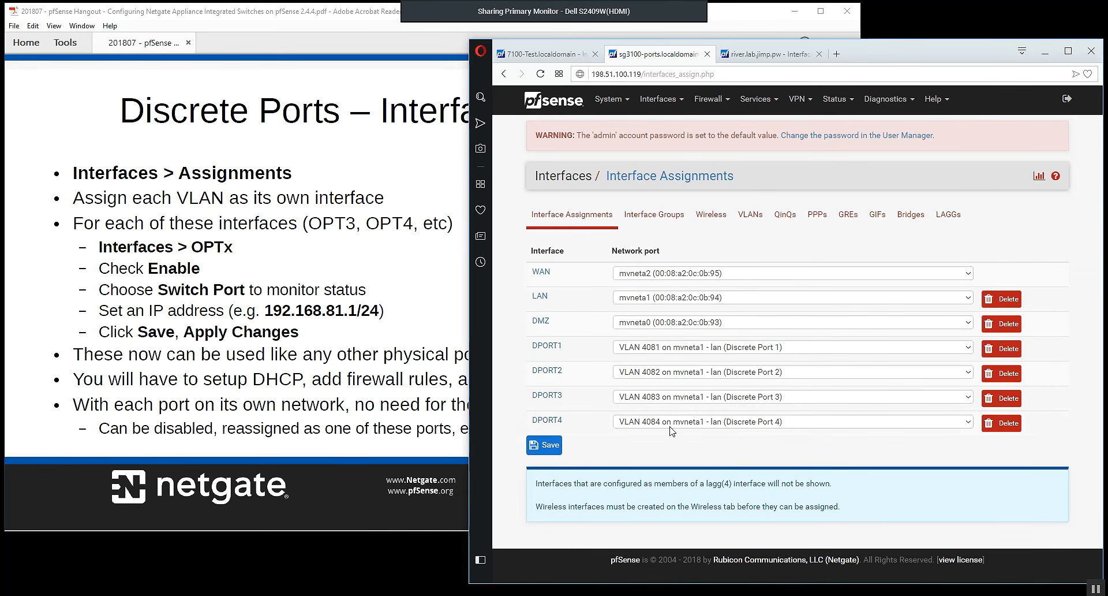
click(543, 58)
click(658, 101)
click(657, 117)
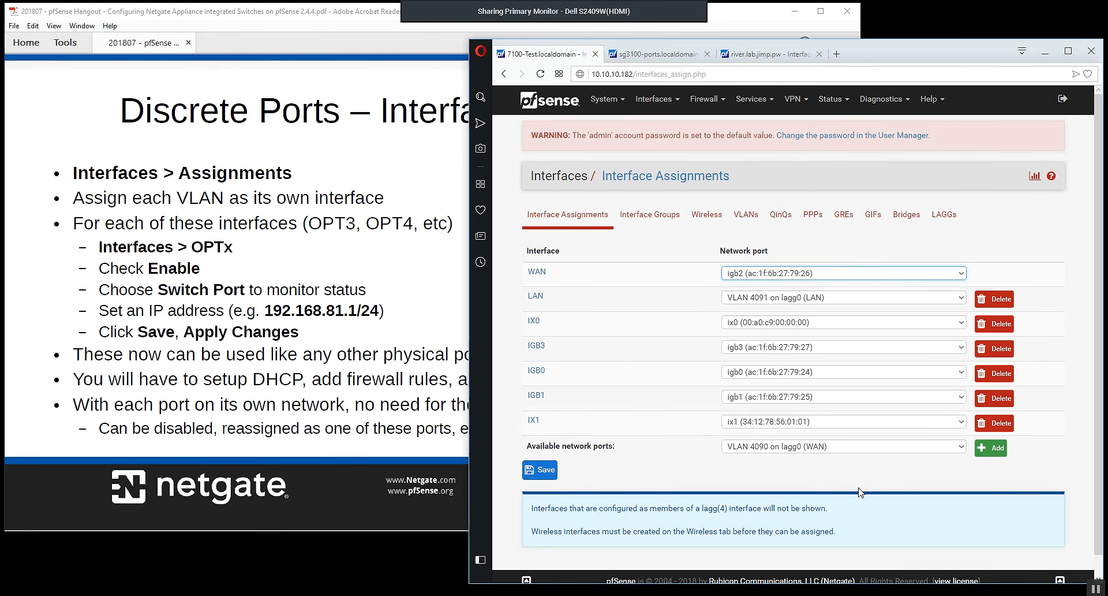
Review the XG-7100's available network ports for assignment, and return to the SG-3100's interface assignments.
drag(528, 448, 609, 446)
click(704, 454)
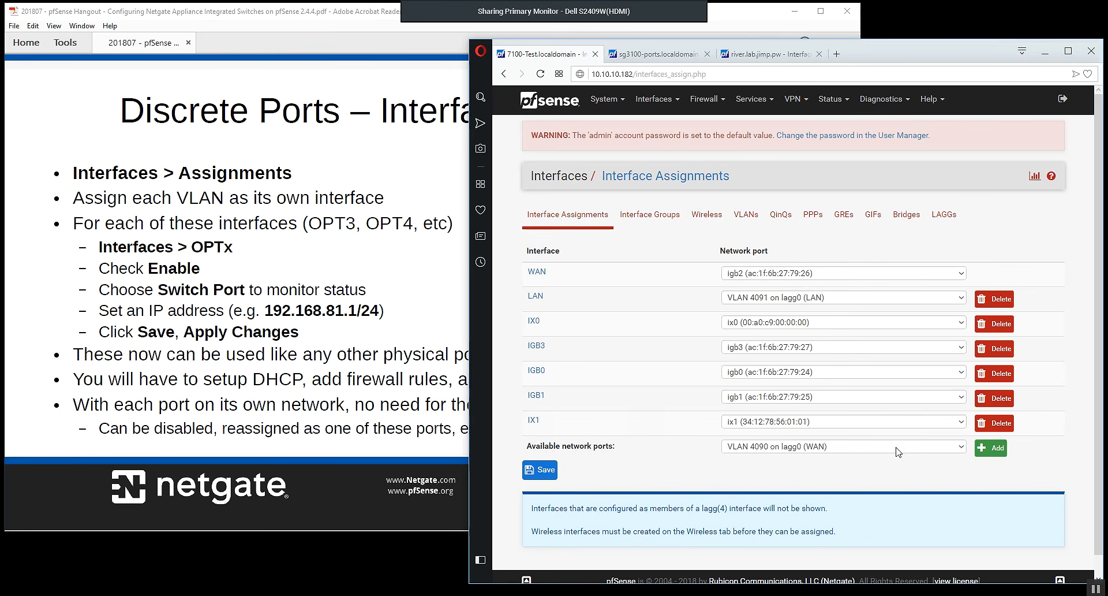
click(654, 54)
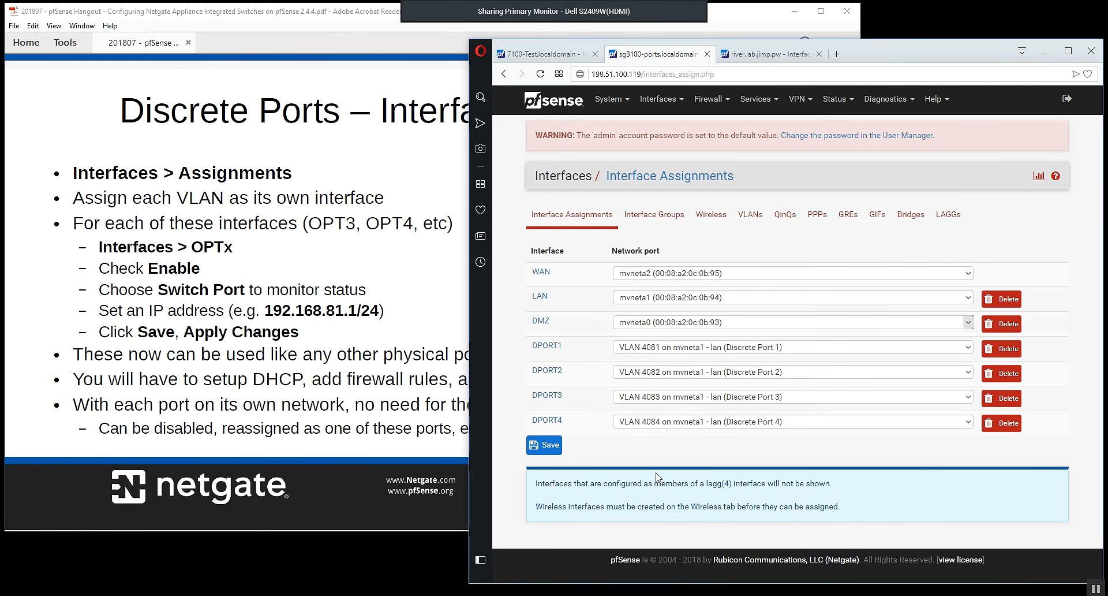
Open the SG-3100's DPORT1 interface and review its description and general configuration.
click(661, 101)
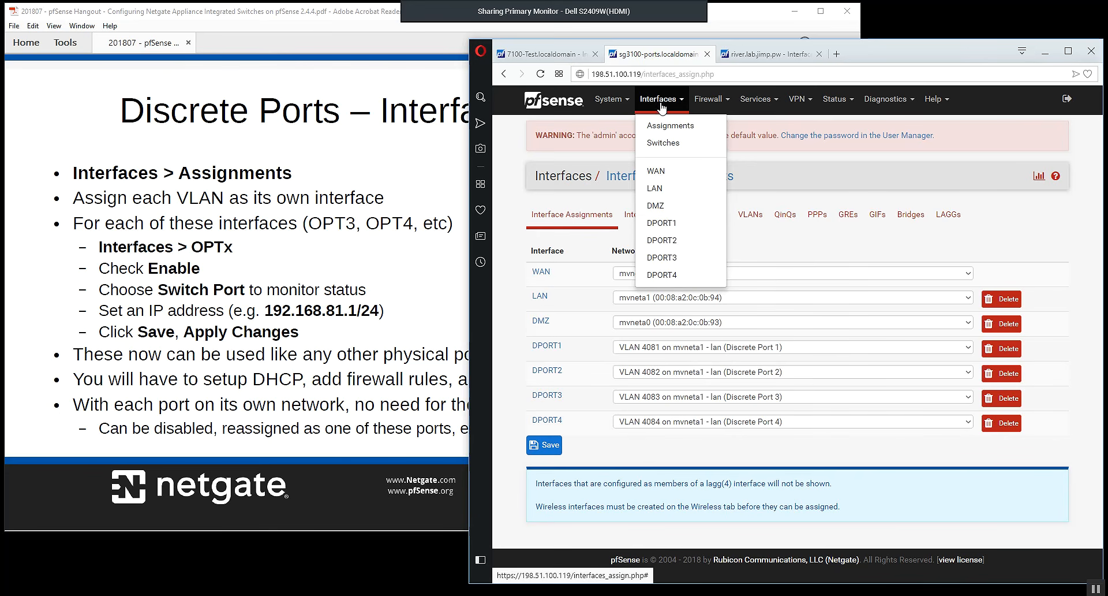
click(663, 225)
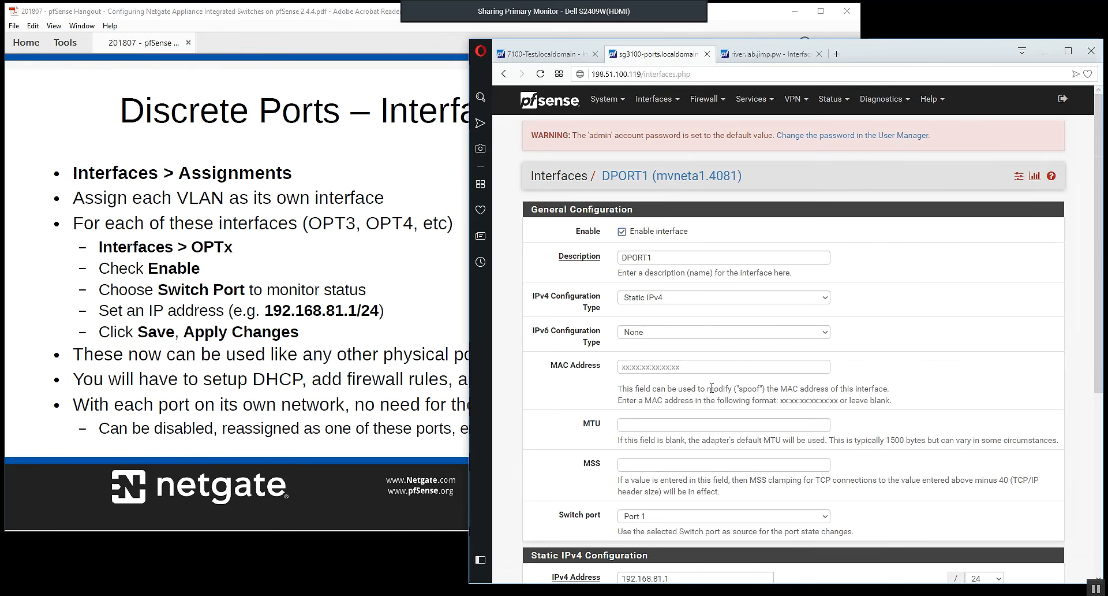
double_click(619, 260)
click(669, 258)
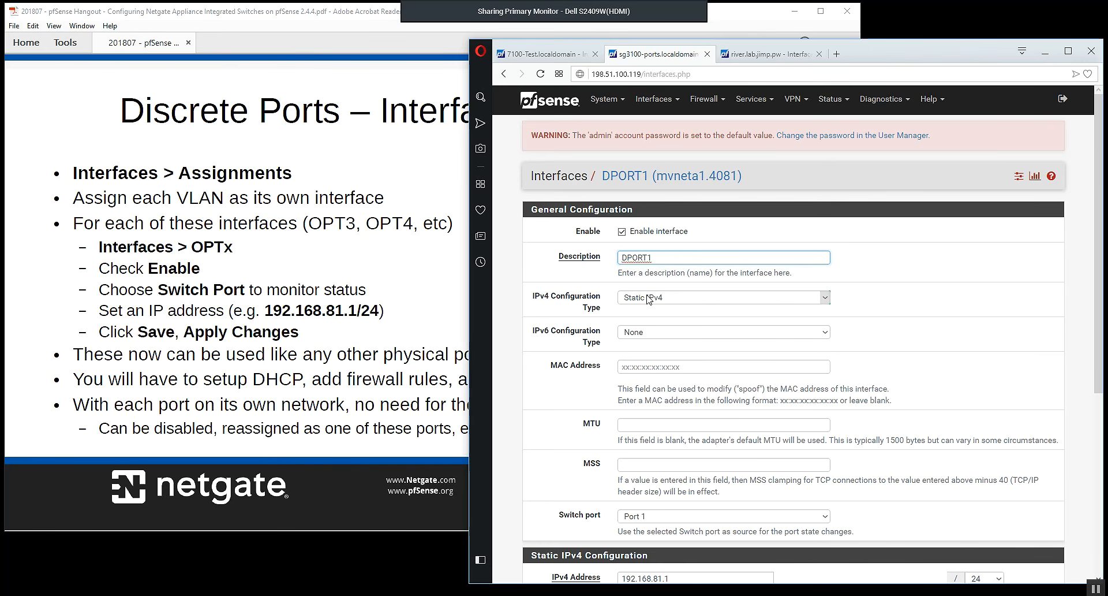
scroll(578, 348, down, 1)
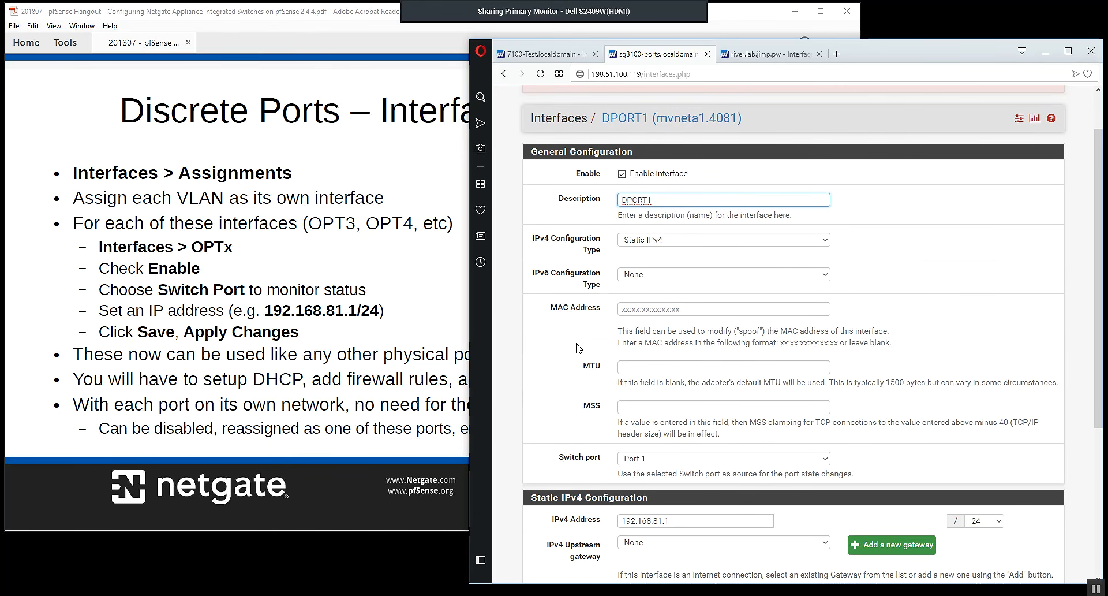
Inspect the switch port choices for monitoring DPORT1's media state and pick Port 1.
drag(559, 461, 598, 463)
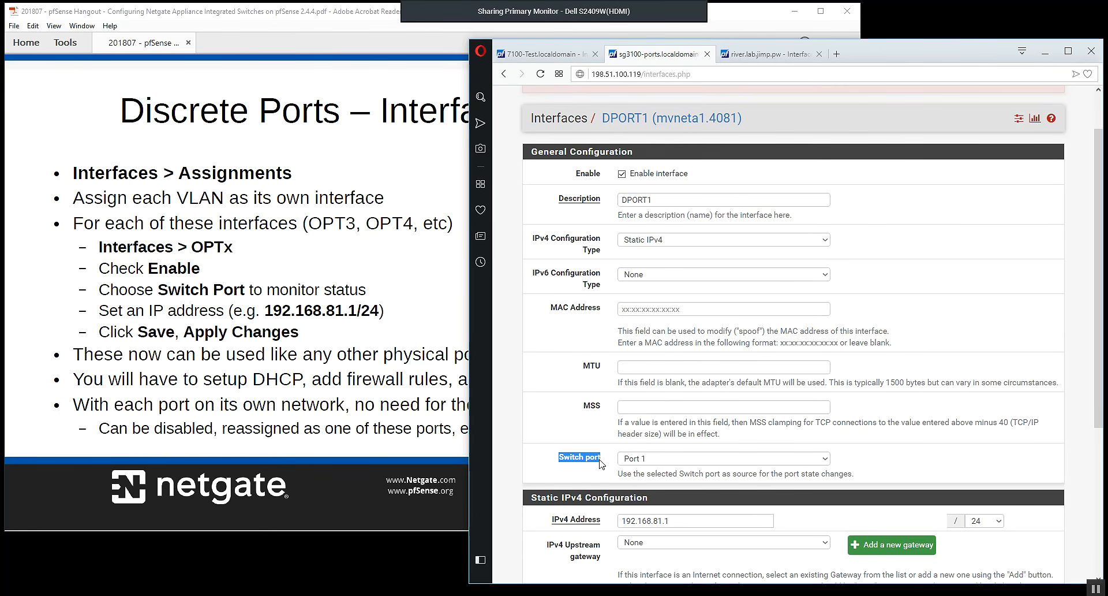
click(601, 465)
click(643, 463)
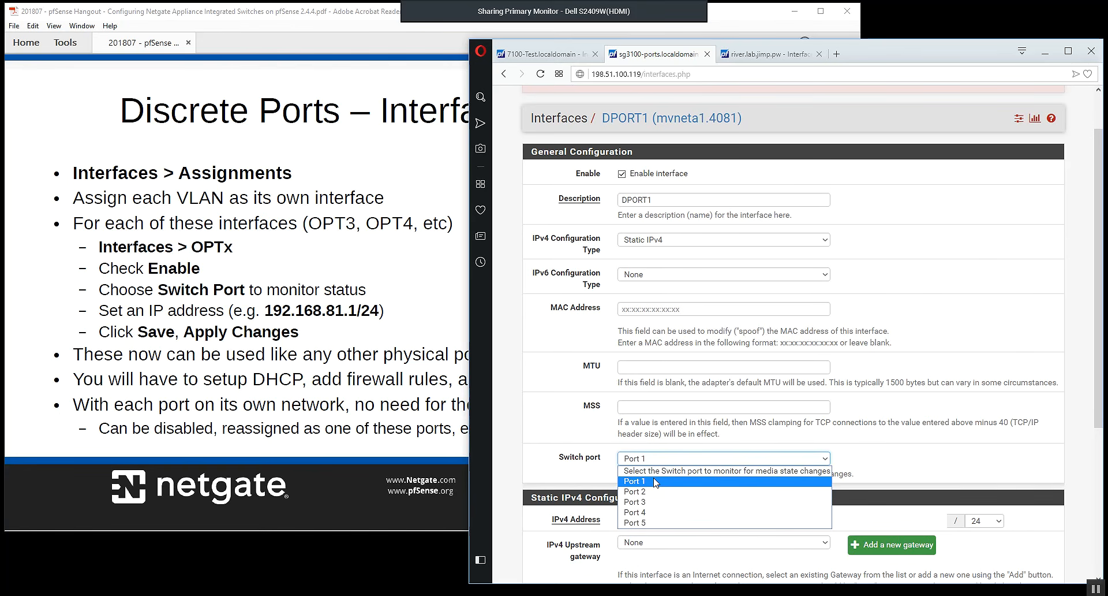
click(656, 482)
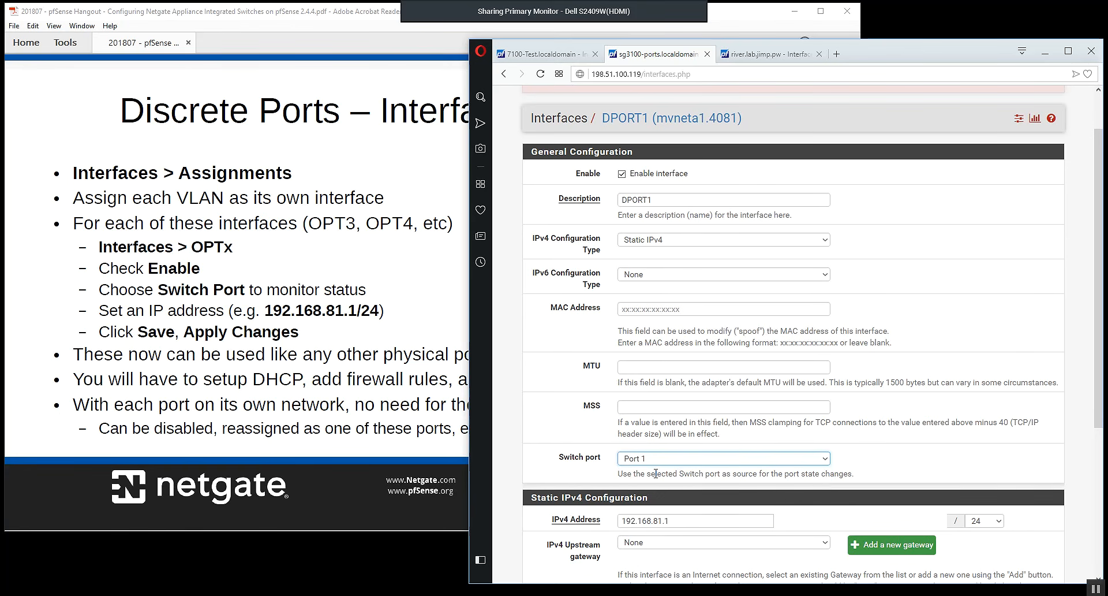
click(655, 473)
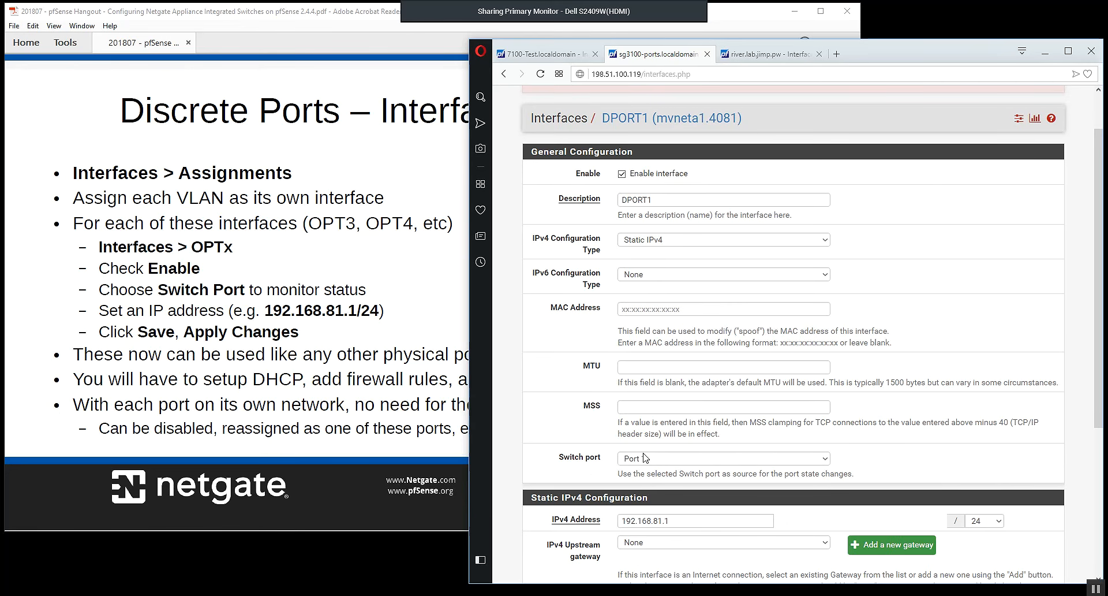
Review DPORT1's static IPv4 address and subnet mask settings.
scroll(589, 460, down, 4)
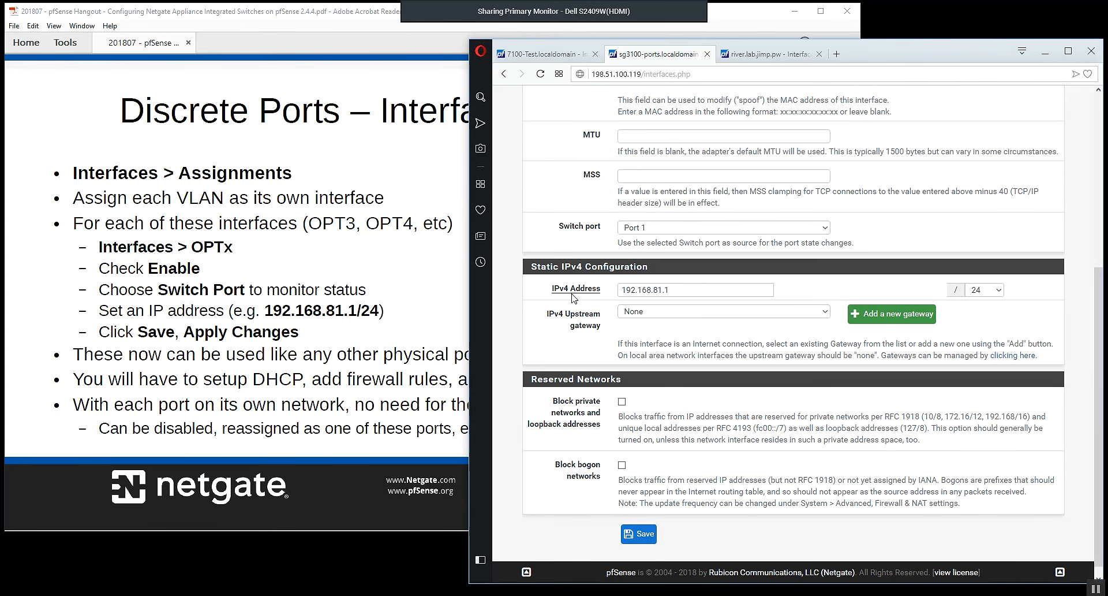
click(696, 291)
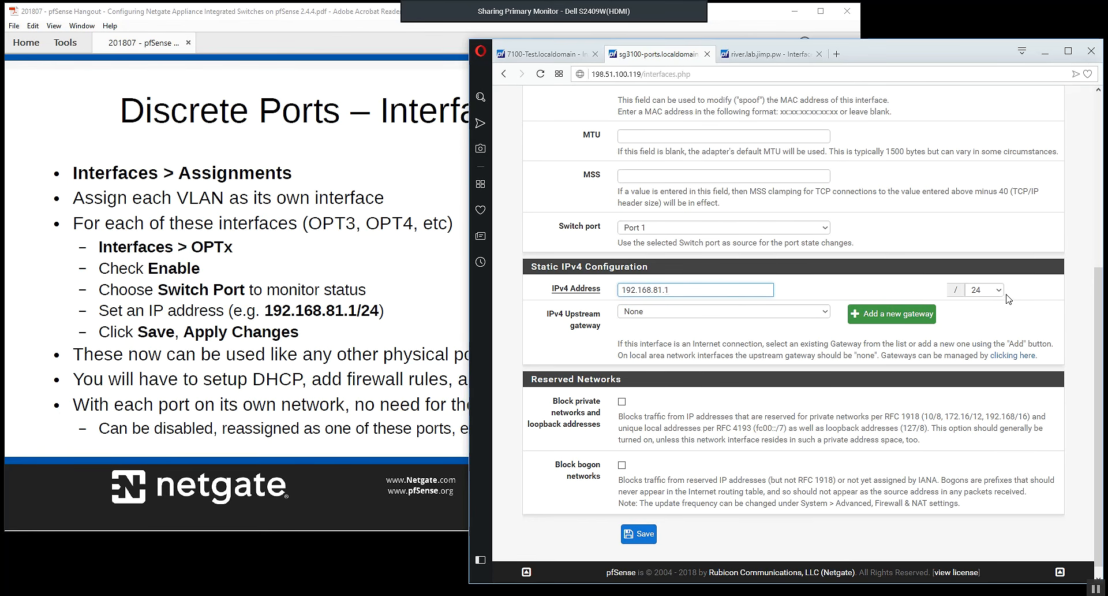
click(641, 534)
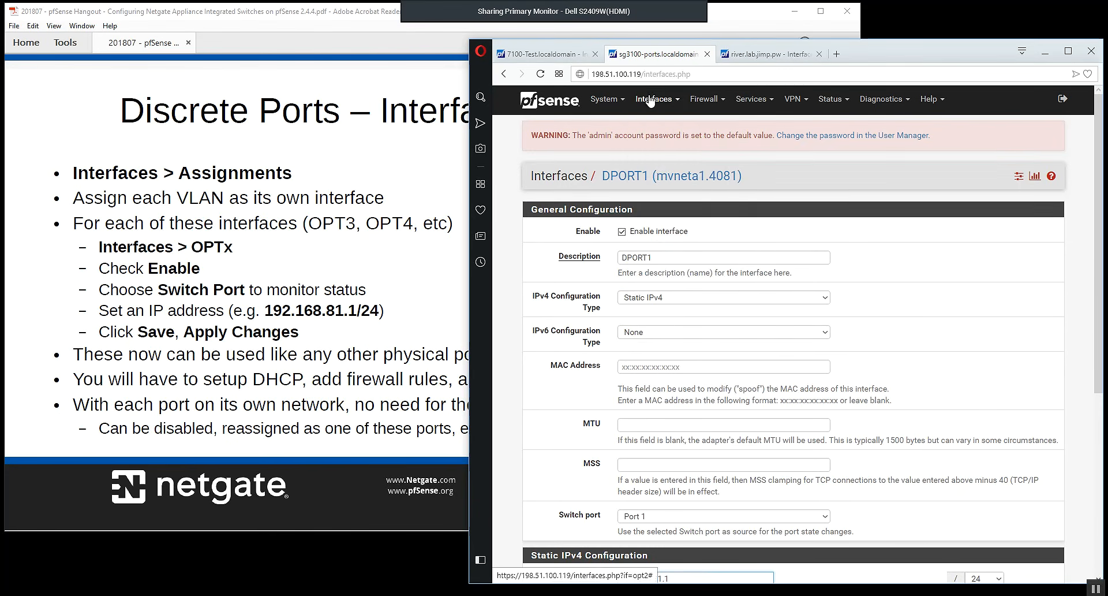
Open the DPORT2 interface and review its switch port and static IPv4 configuration.
click(654, 99)
click(653, 245)
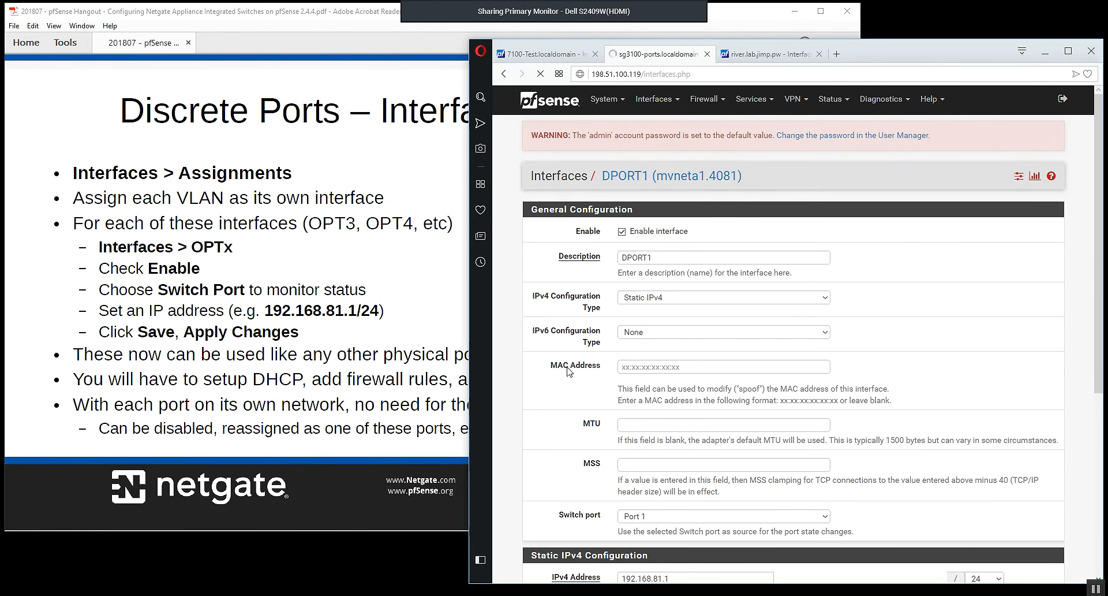
scroll(668, 455, down, 3)
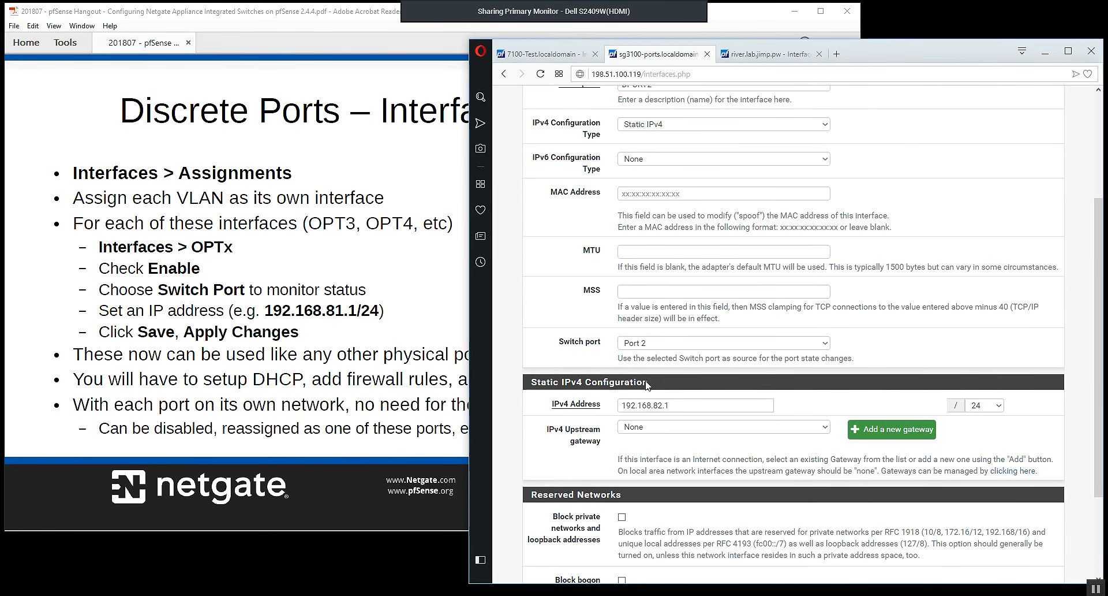
scroll(668, 455, up, 3)
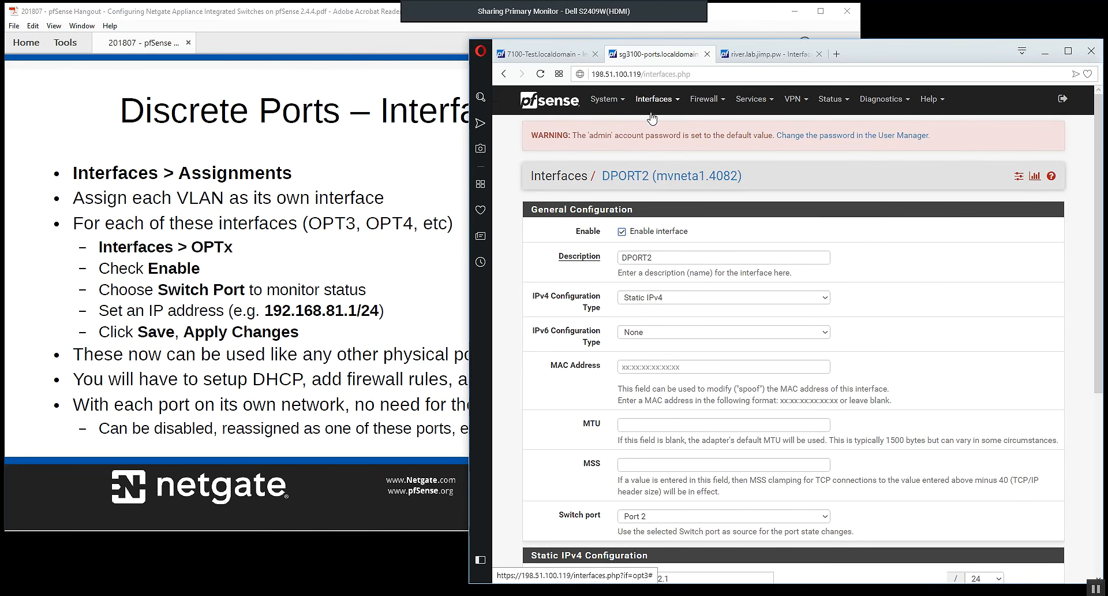
Open the DPORT3 interface and review its switch port and static IPv4 configuration.
click(652, 109)
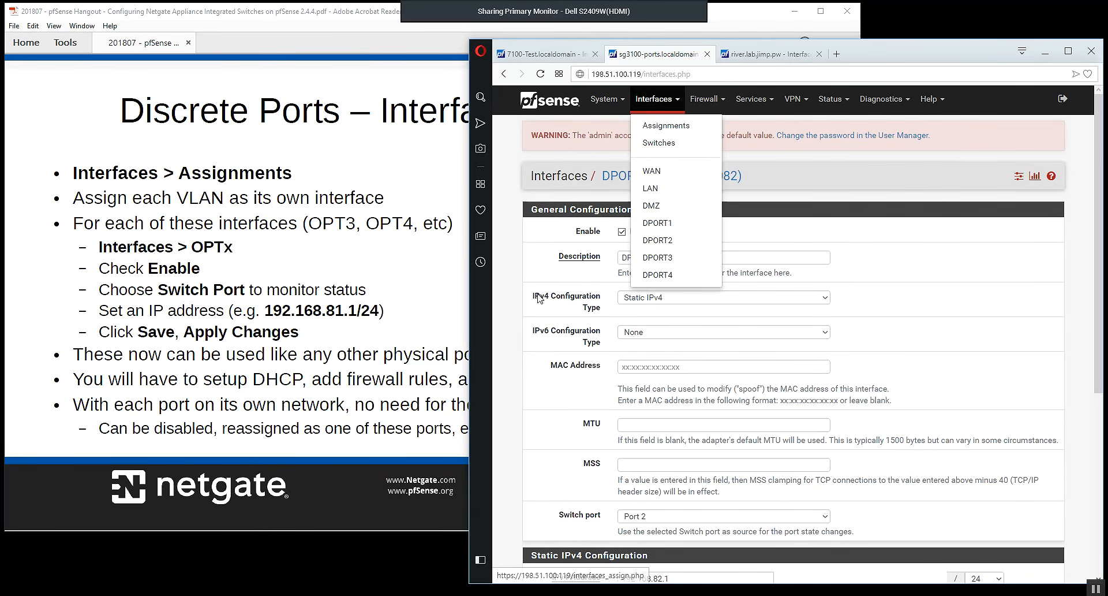
click(664, 109)
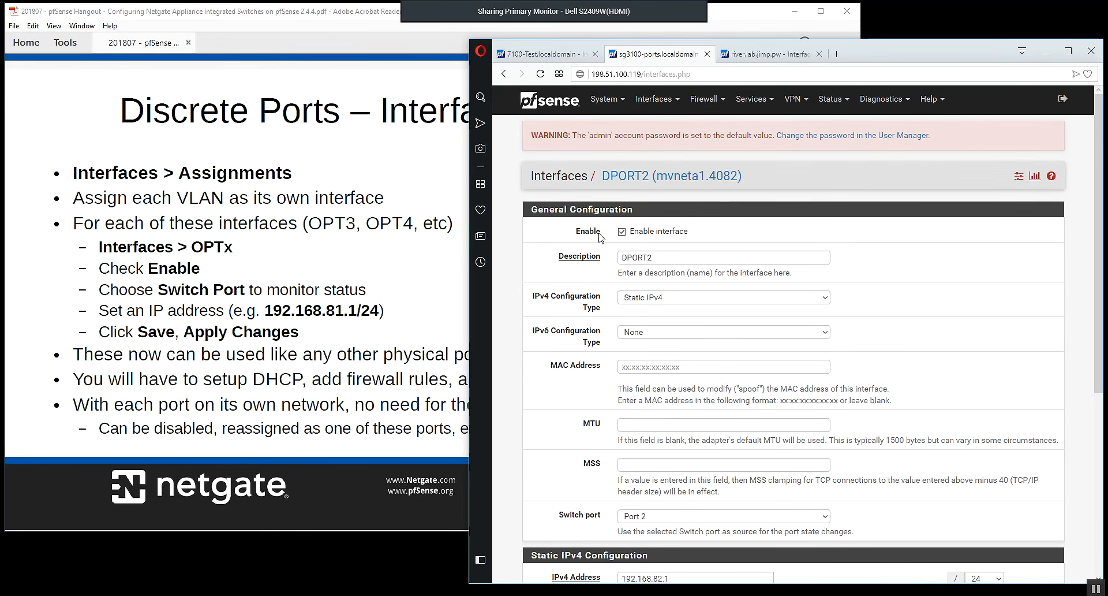
click(664, 109)
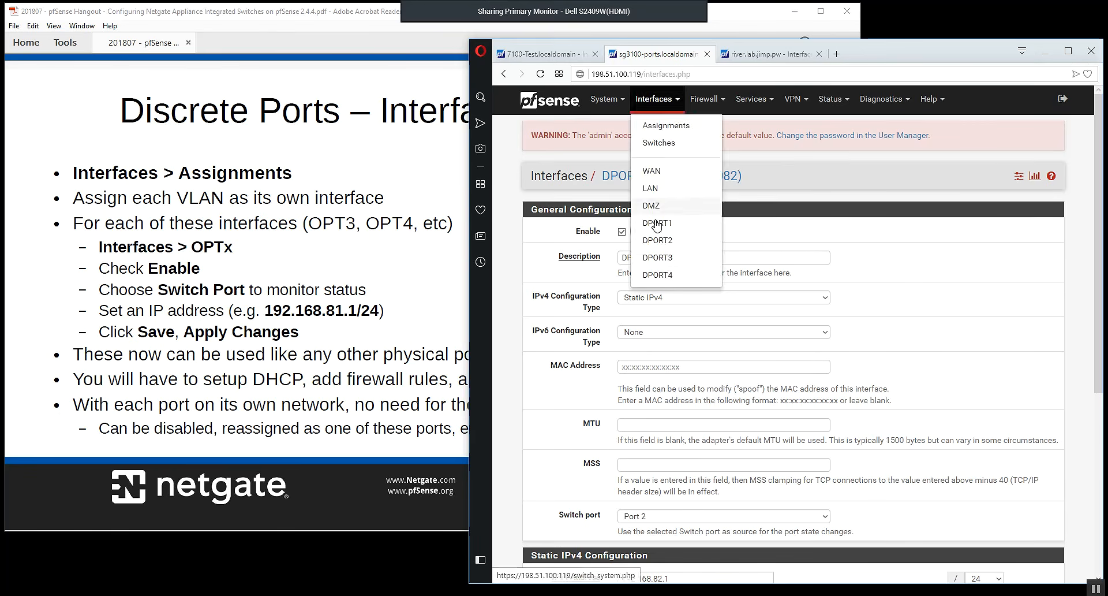
click(662, 251)
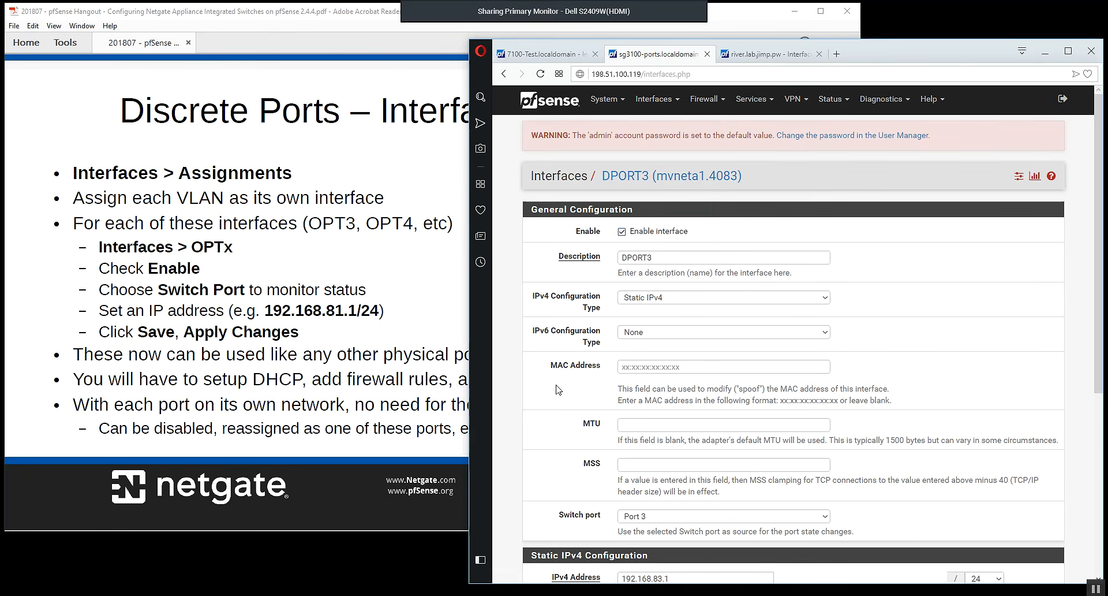
scroll(557, 389, down, 5)
scroll(557, 389, up, 5)
Open the DPORT4 interface and review its switch port and static IPv4 configuration.
click(657, 99)
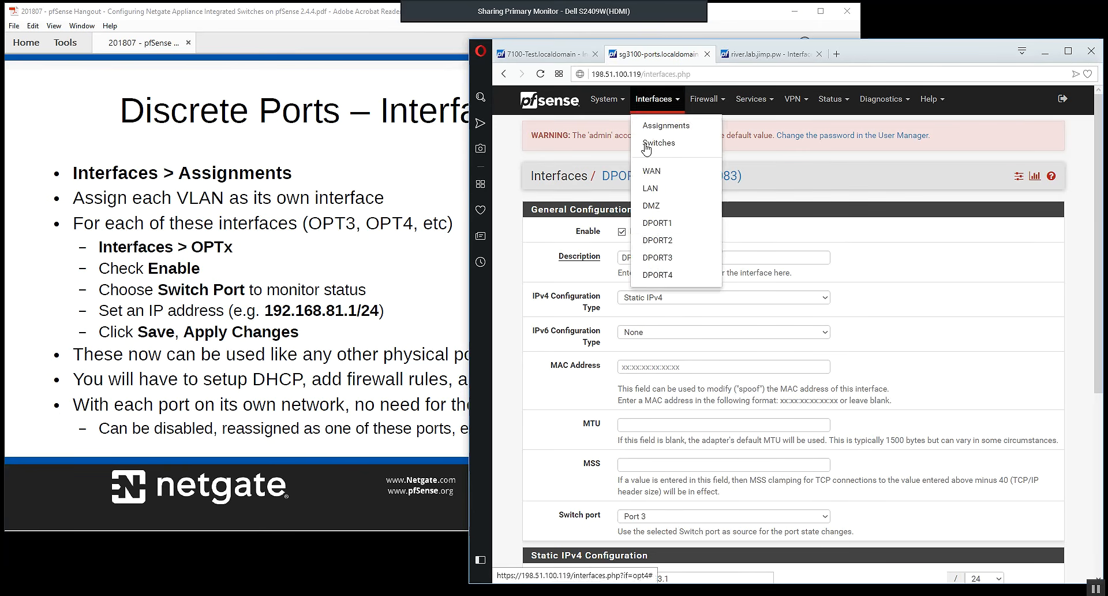
click(662, 270)
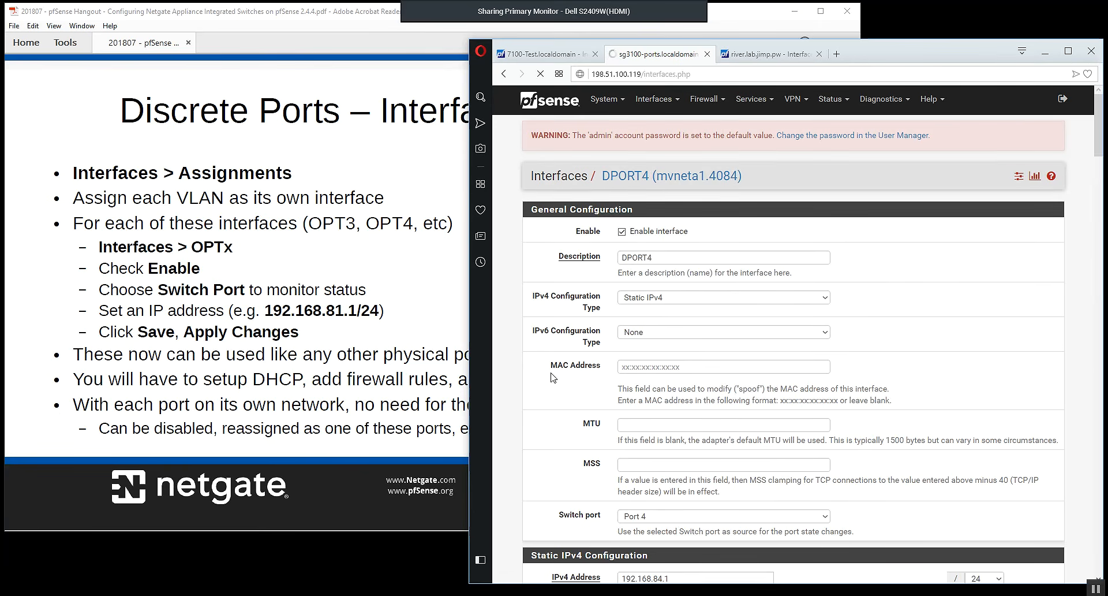
scroll(554, 375, down, 4)
scroll(554, 378, up, 4)
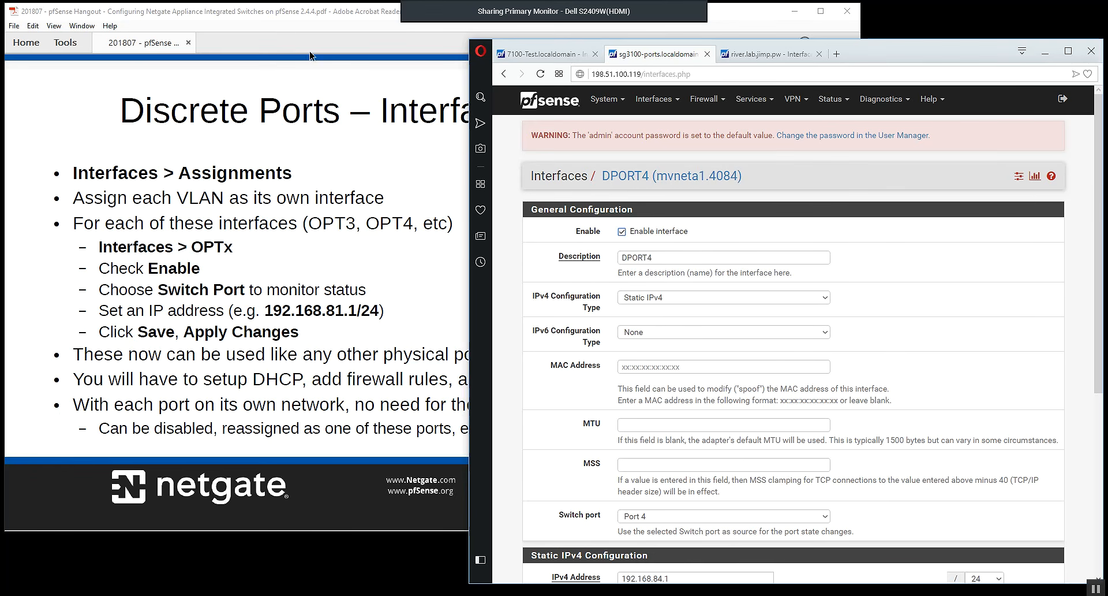
Consult the Interface Configuration slide in Adobe Acrobat Reader, return to the browser, and view the SG-3100's DHCP Server settings for LAN.
click(303, 17)
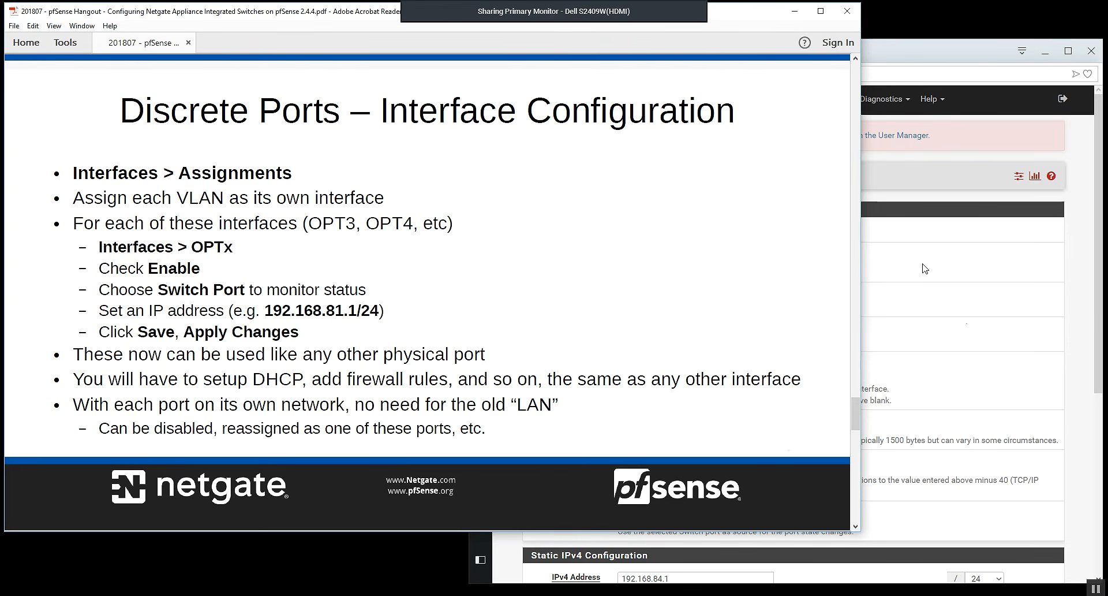
click(980, 327)
click(748, 101)
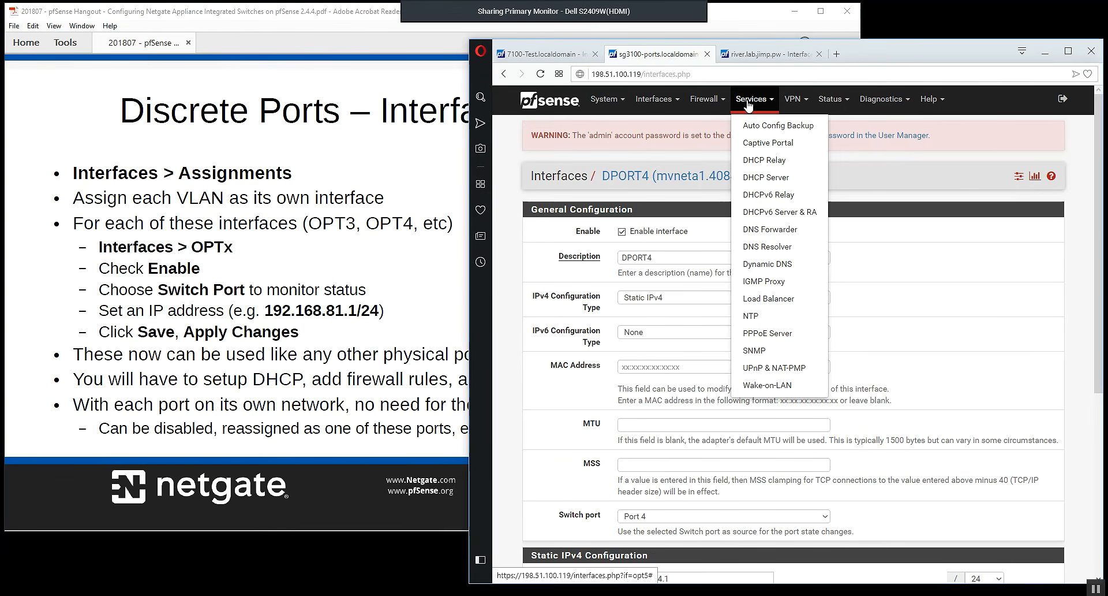
click(753, 178)
scroll(702, 367, down, 2)
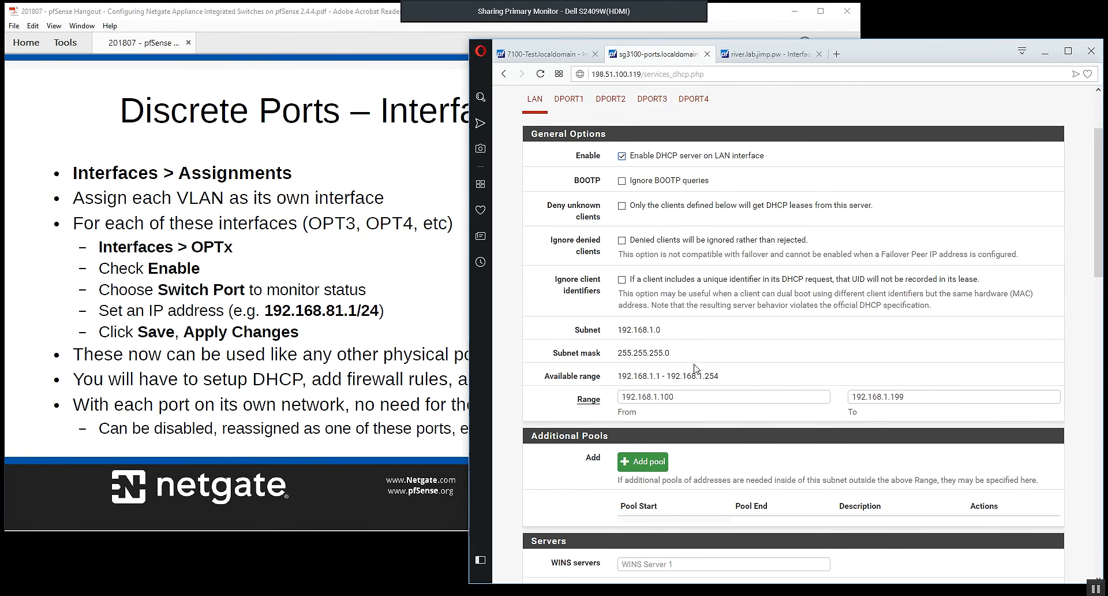
Review the DHCP server settings of DPORT1, DPORT2, DPORT3 and DPORT4 in turn.
click(569, 100)
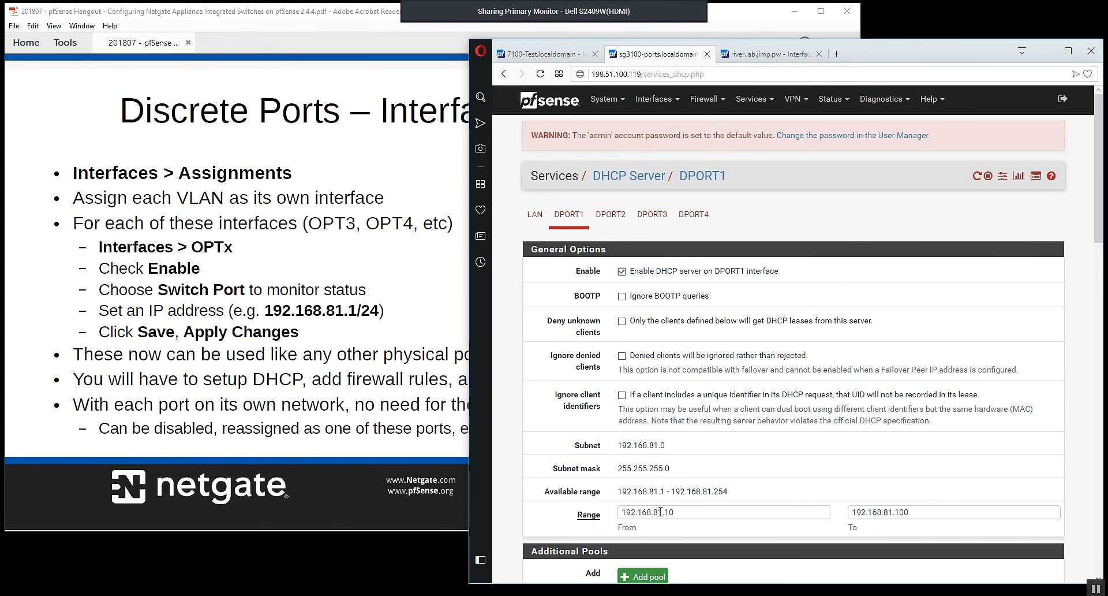
click(613, 214)
click(667, 218)
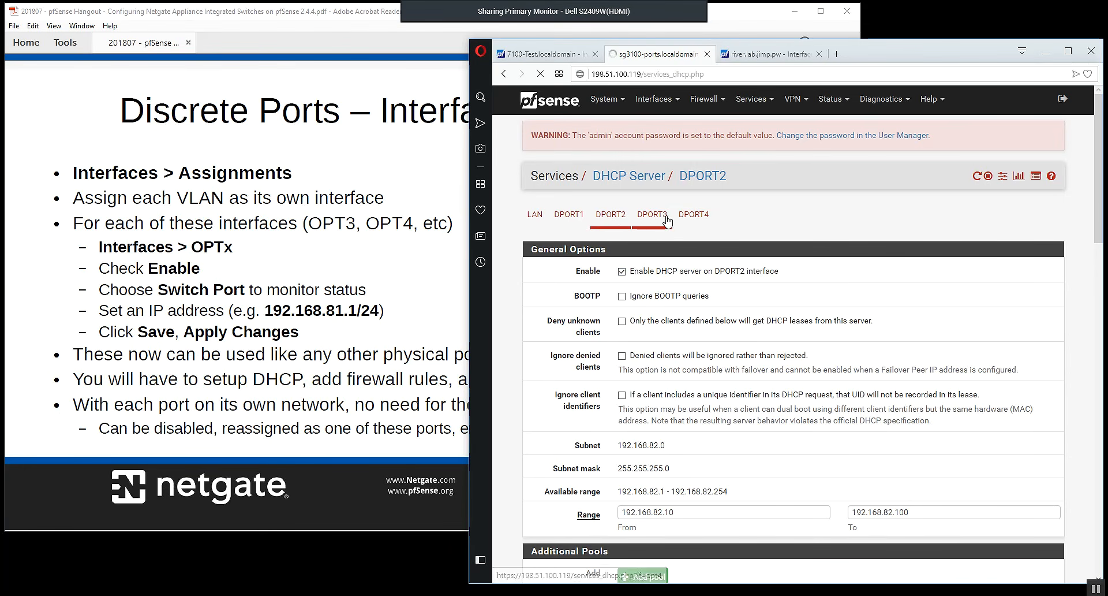
click(695, 214)
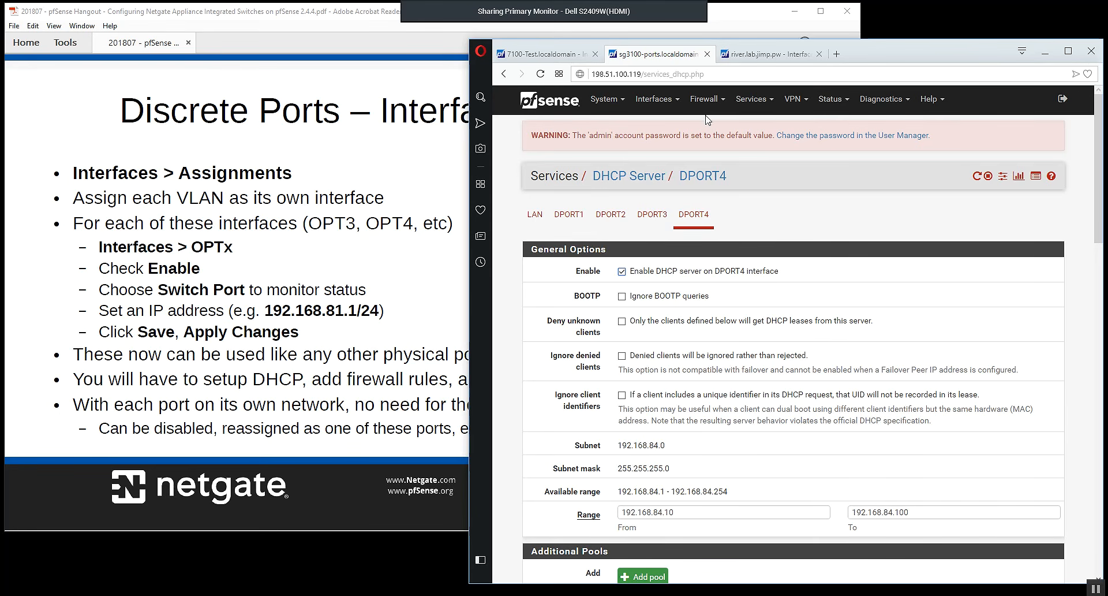
Open the firewall rules and review those of DPORT1, DPORT2, DPORT3 and DPORT4 in turn.
click(705, 99)
click(710, 157)
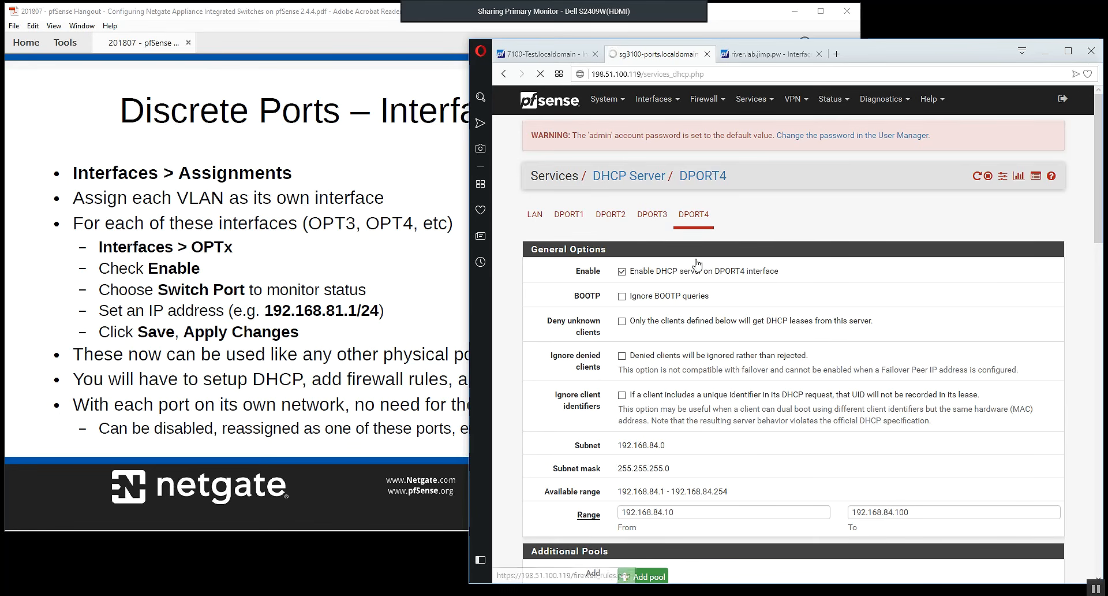
click(643, 216)
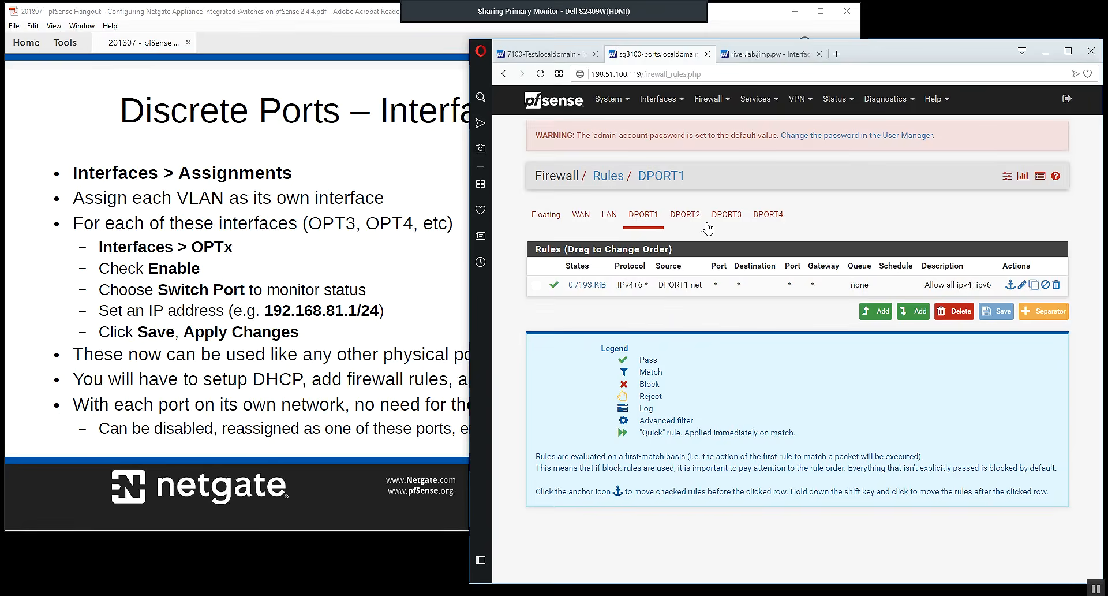
click(686, 220)
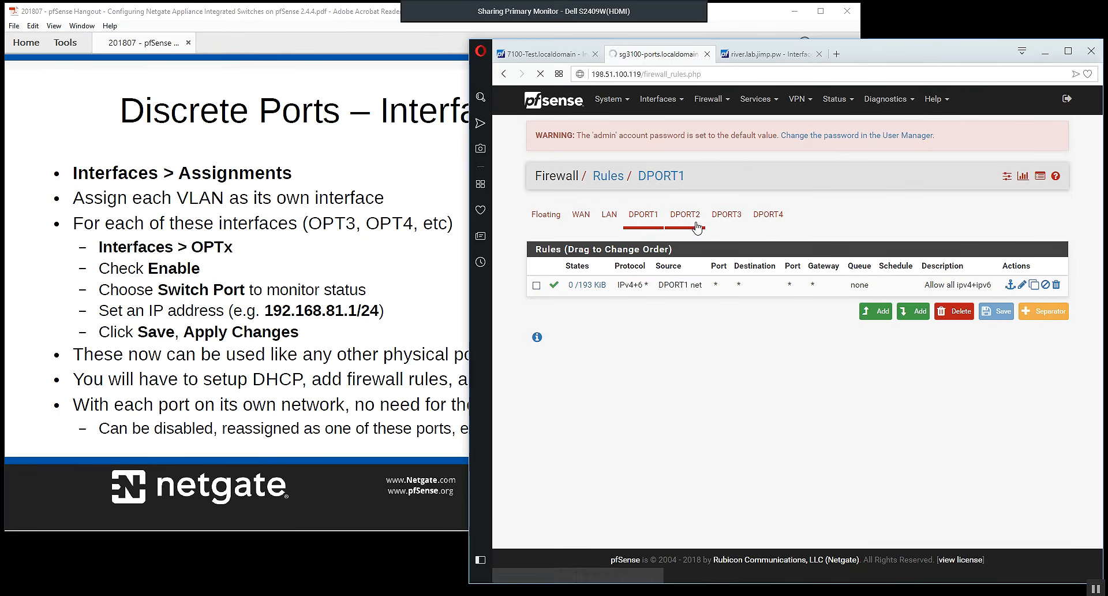
click(725, 222)
click(767, 223)
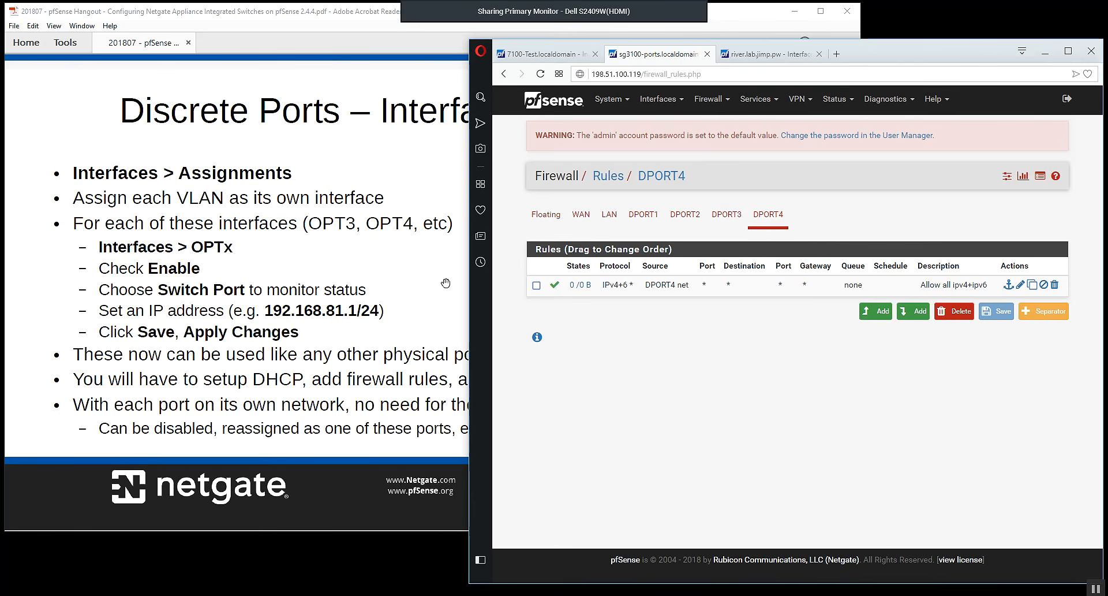
Switch to Adobe Acrobat Reader, advance to the Other Examples slide, and return to the browser.
click(355, 21)
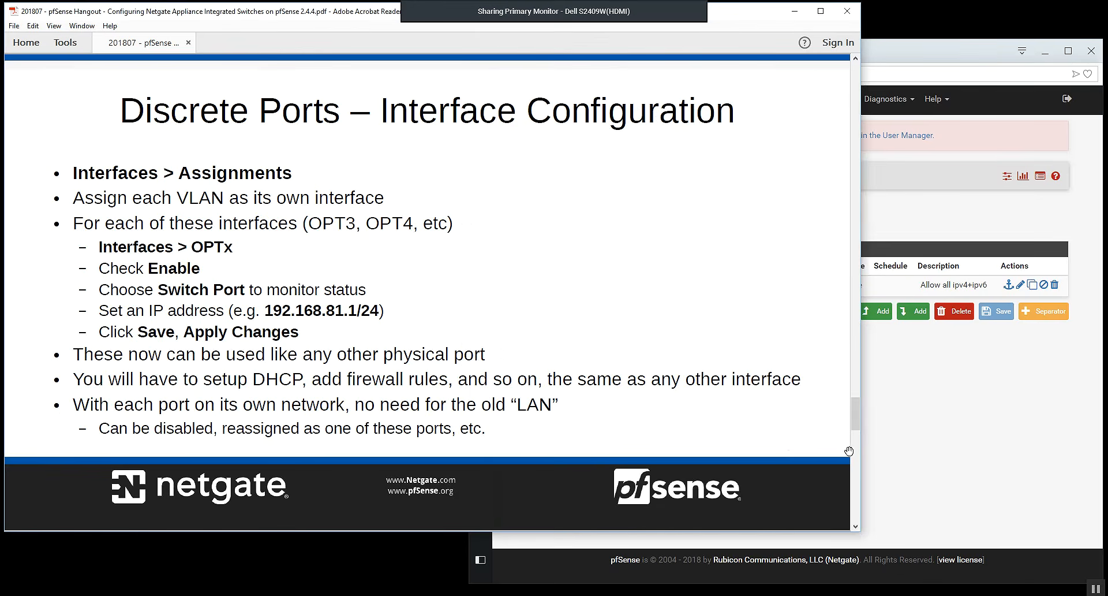
click(859, 461)
click(900, 416)
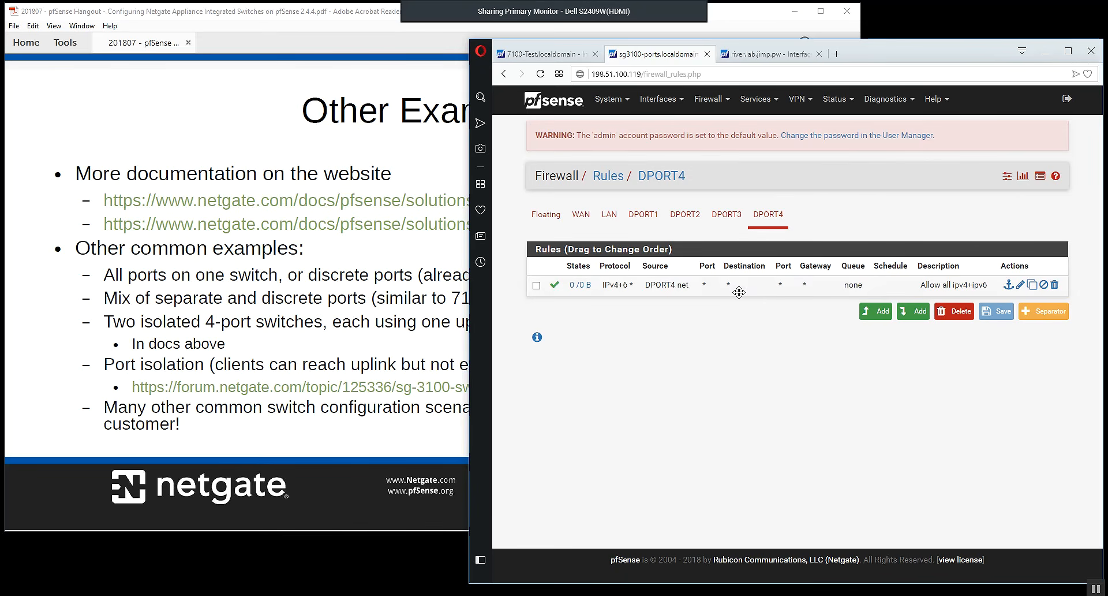
Open the SG-3100's dashboard and review the status of its interfaces, switch ports and uplink.
click(566, 104)
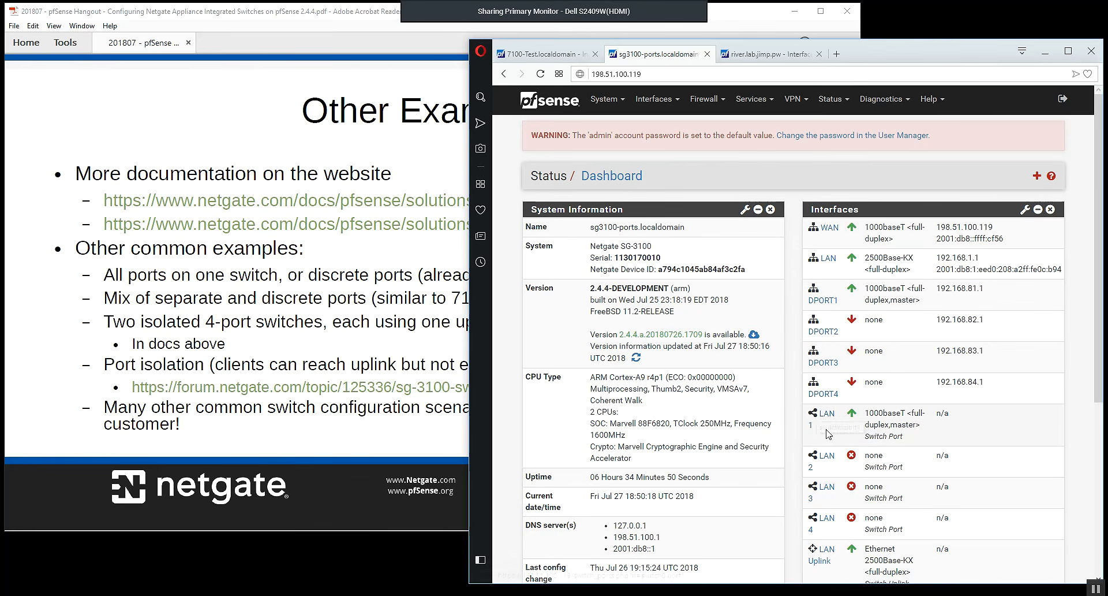
scroll(886, 409, down, 1)
scroll(886, 410, down, 1)
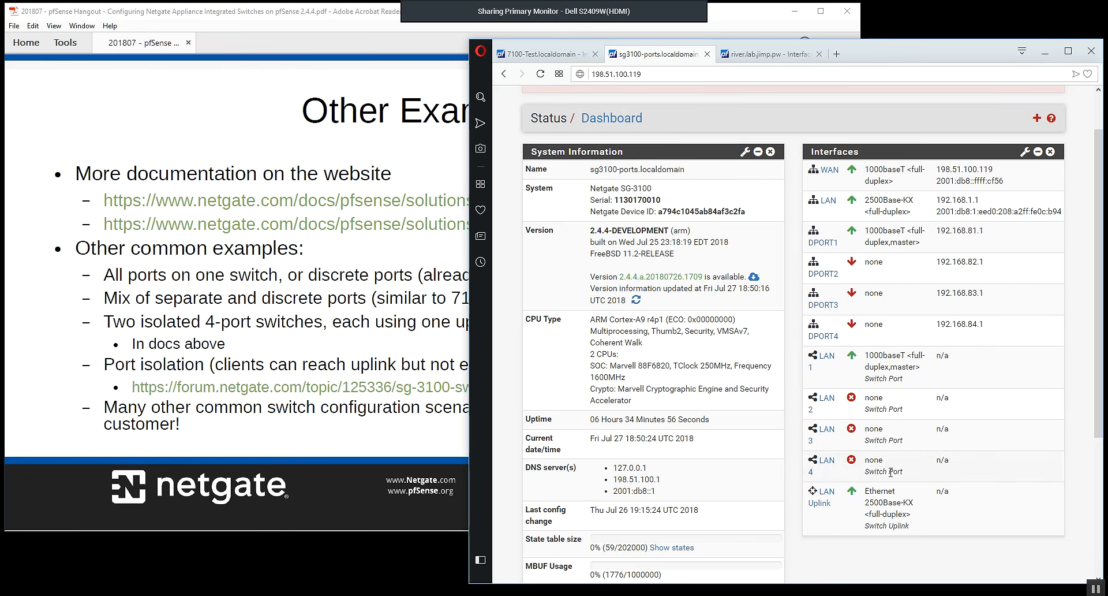
scroll(853, 166, up, 2)
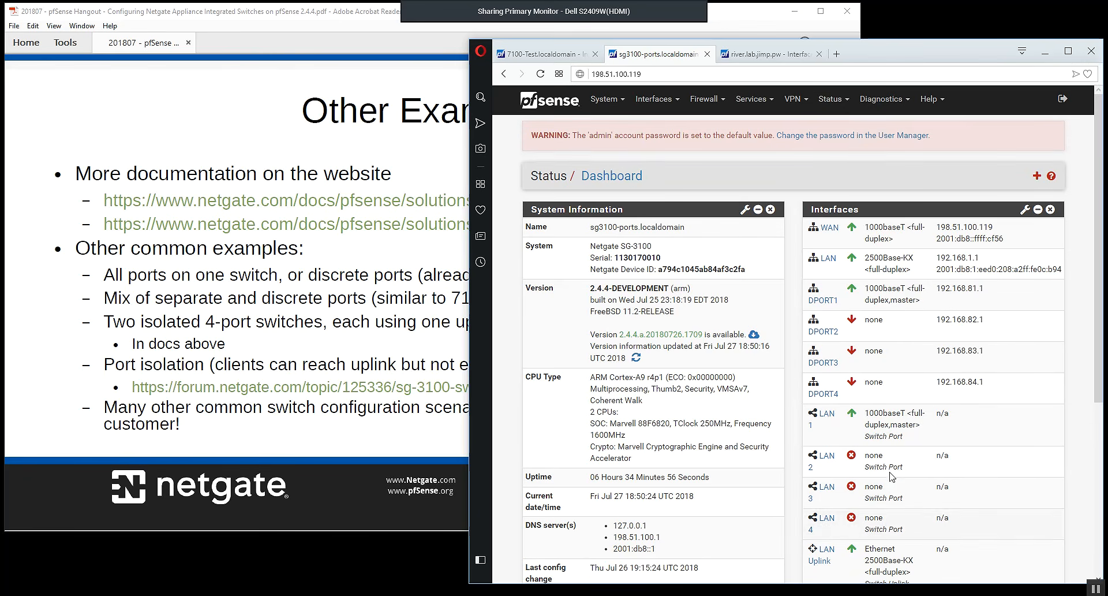
Open the DHCP leases status and check the IP address of the active lease.
click(832, 100)
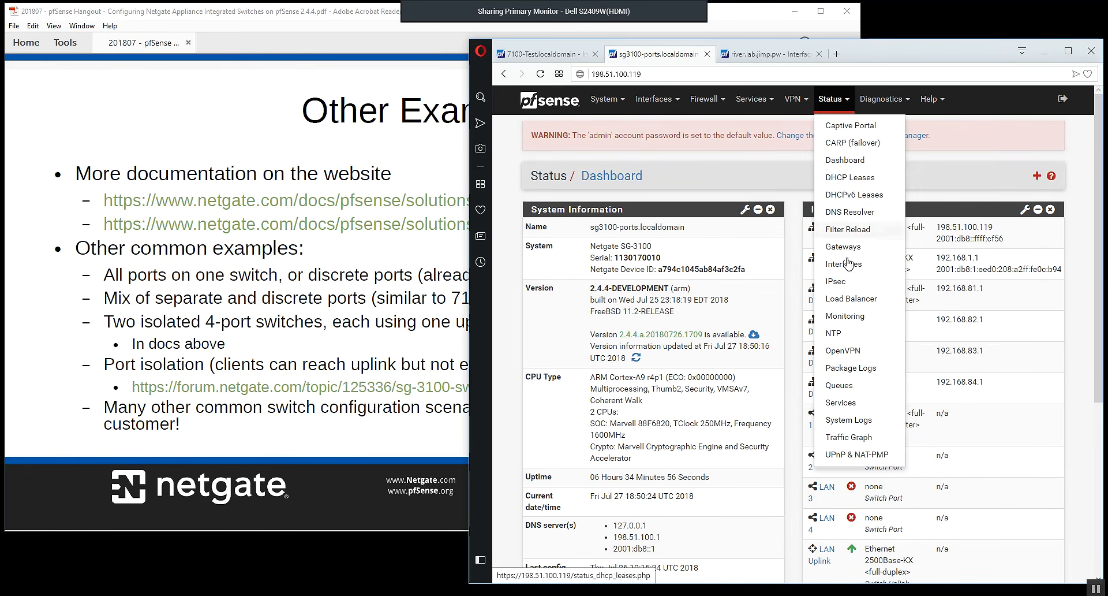
click(849, 178)
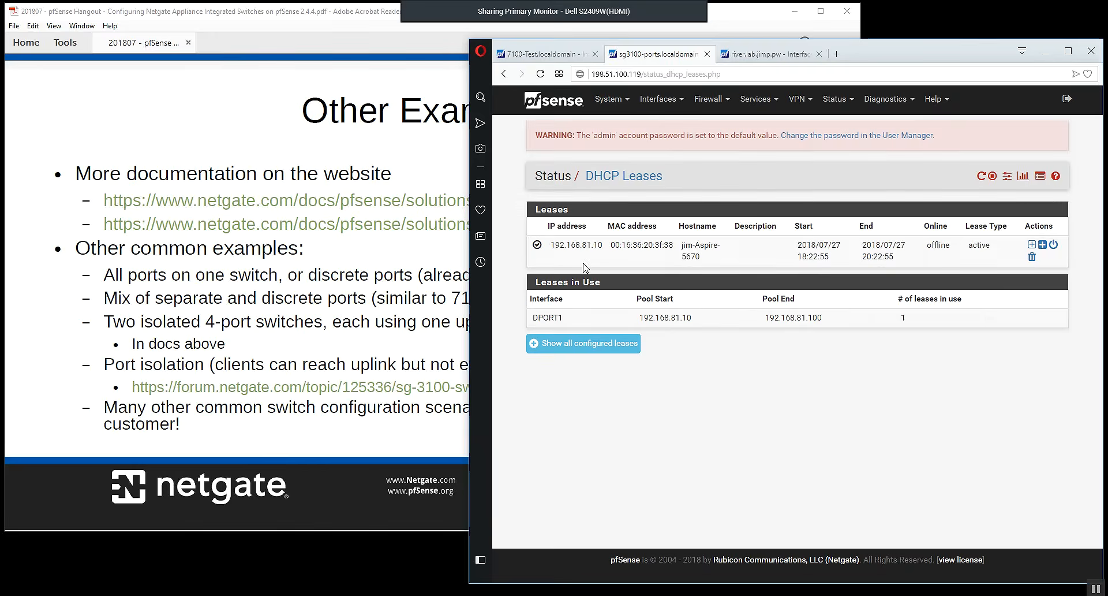
drag(560, 246, 618, 247)
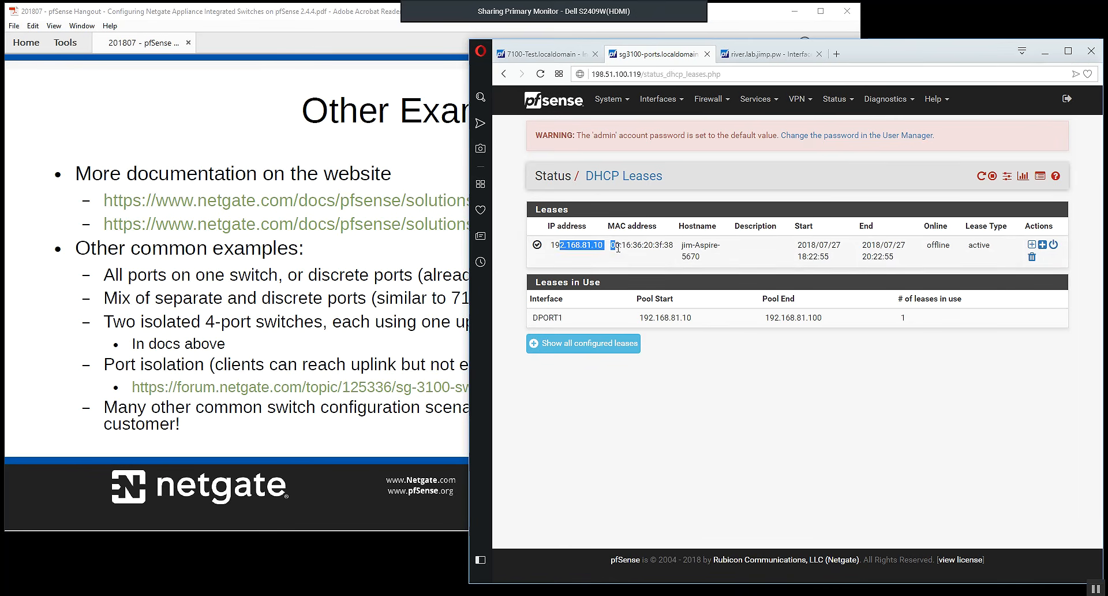
click(822, 402)
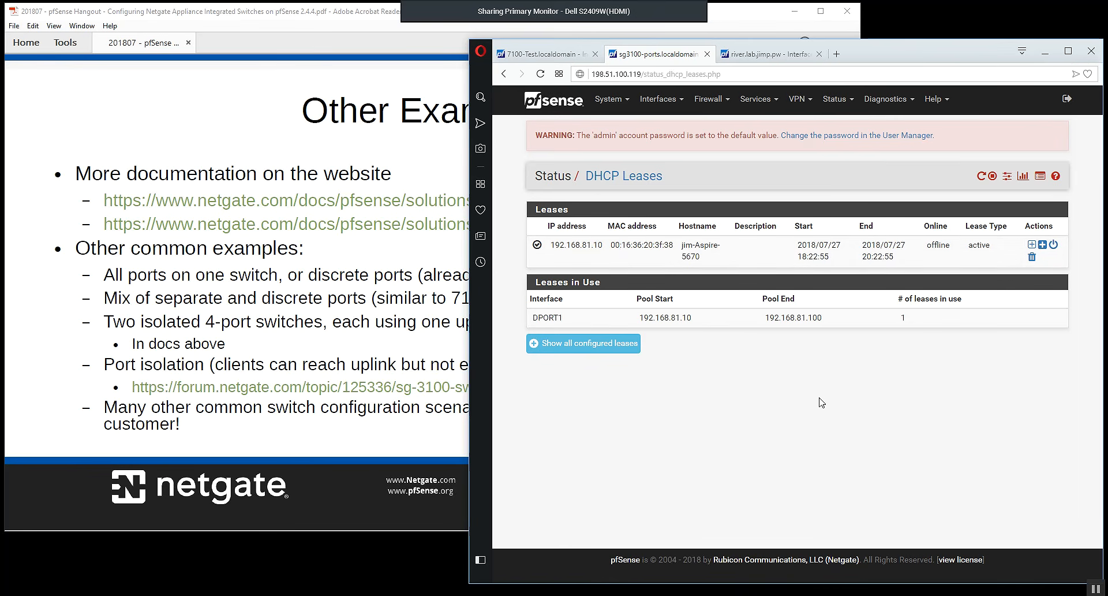
Recheck the interface link status on the dashboard, and view the DHCP leases again.
click(541, 104)
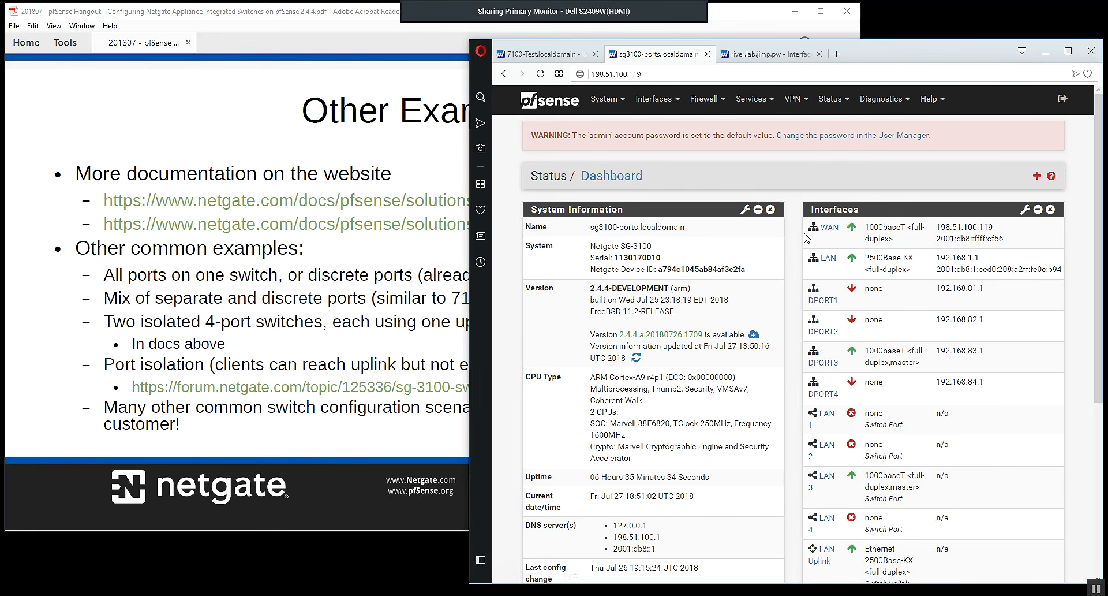
click(829, 102)
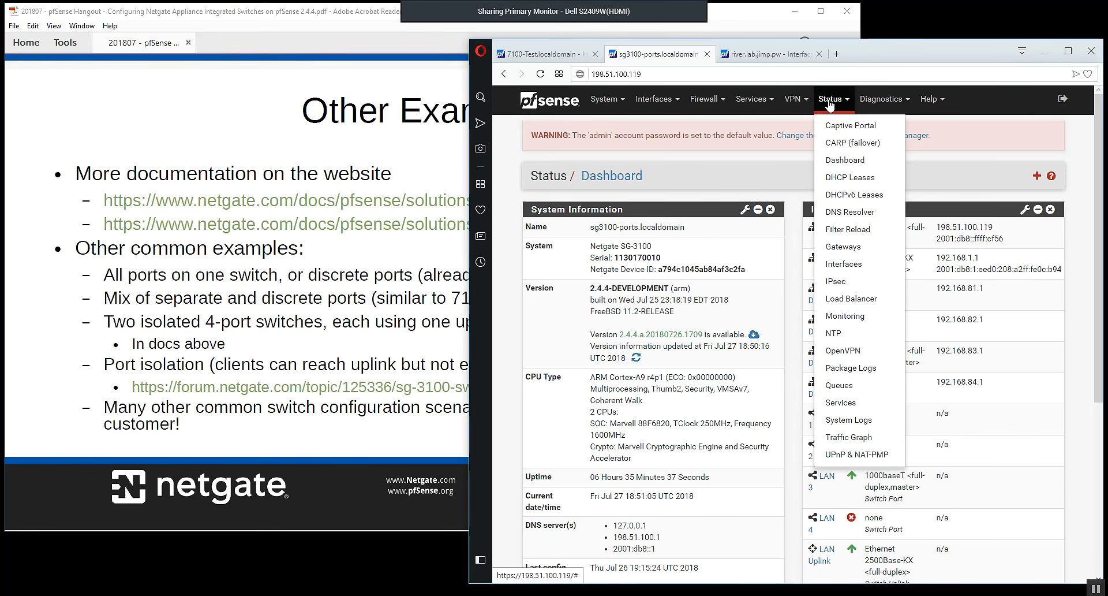
click(838, 178)
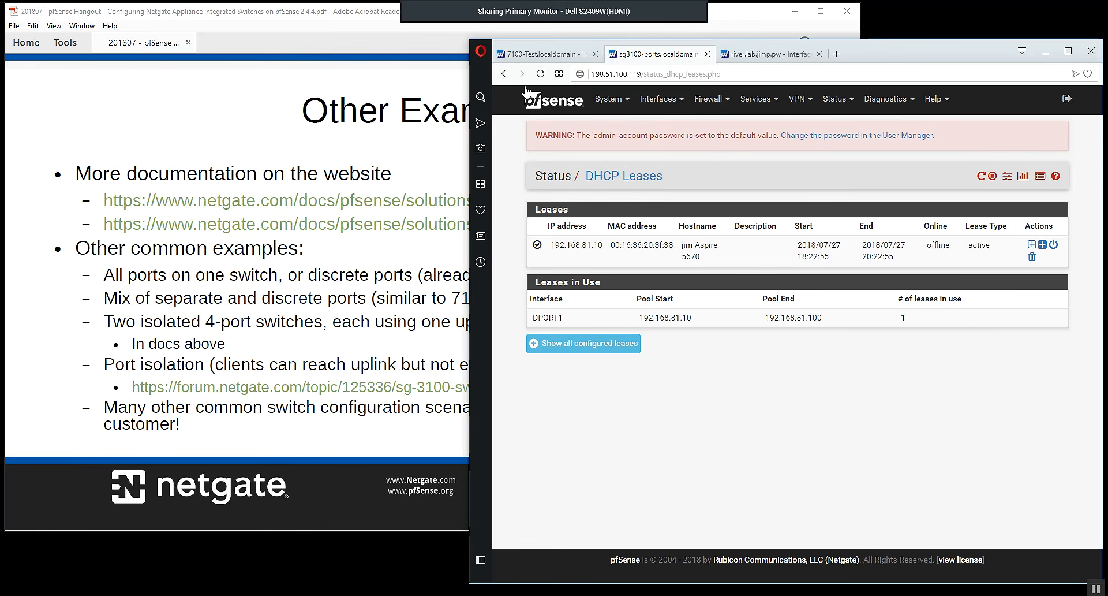
Return to the SG-3100's dashboard and examine the Interfaces widget down to the LAN Uplink entry.
click(540, 74)
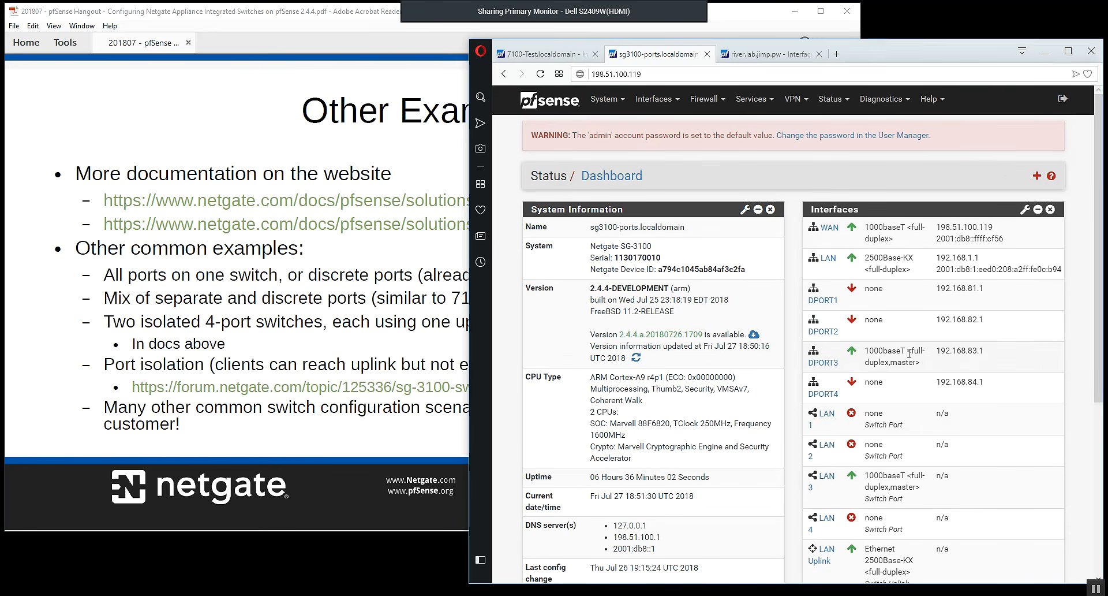
scroll(918, 312, down, 1)
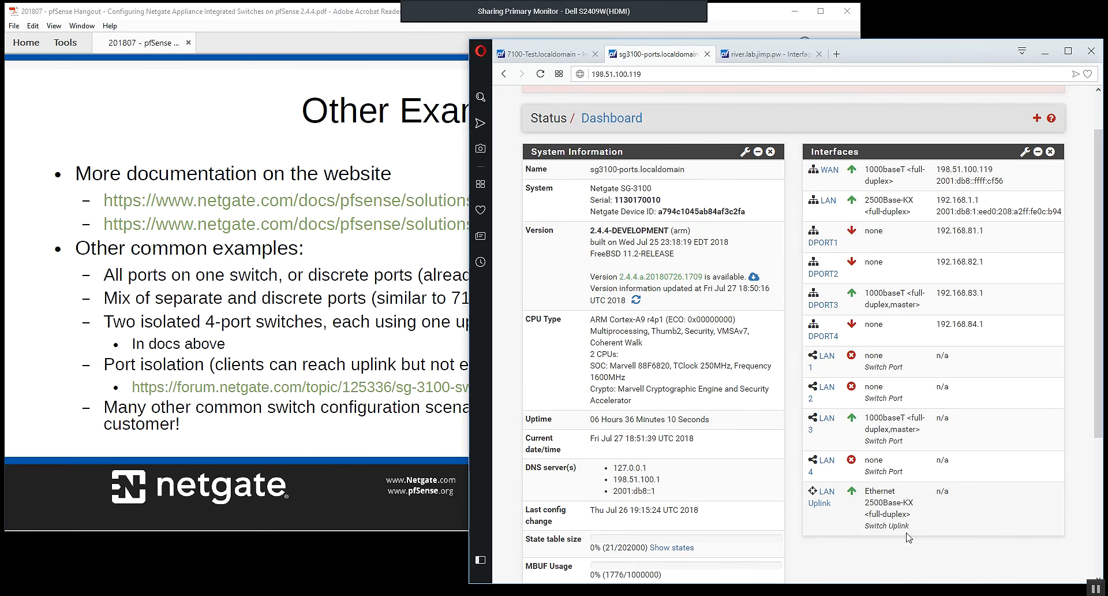
drag(915, 528, 885, 510)
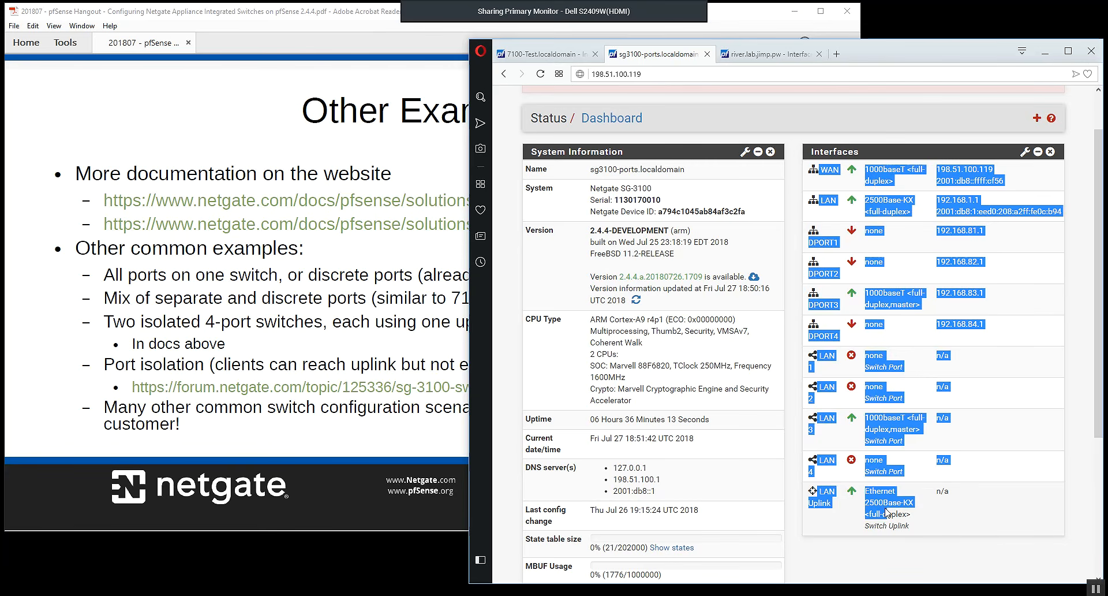
click(885, 510)
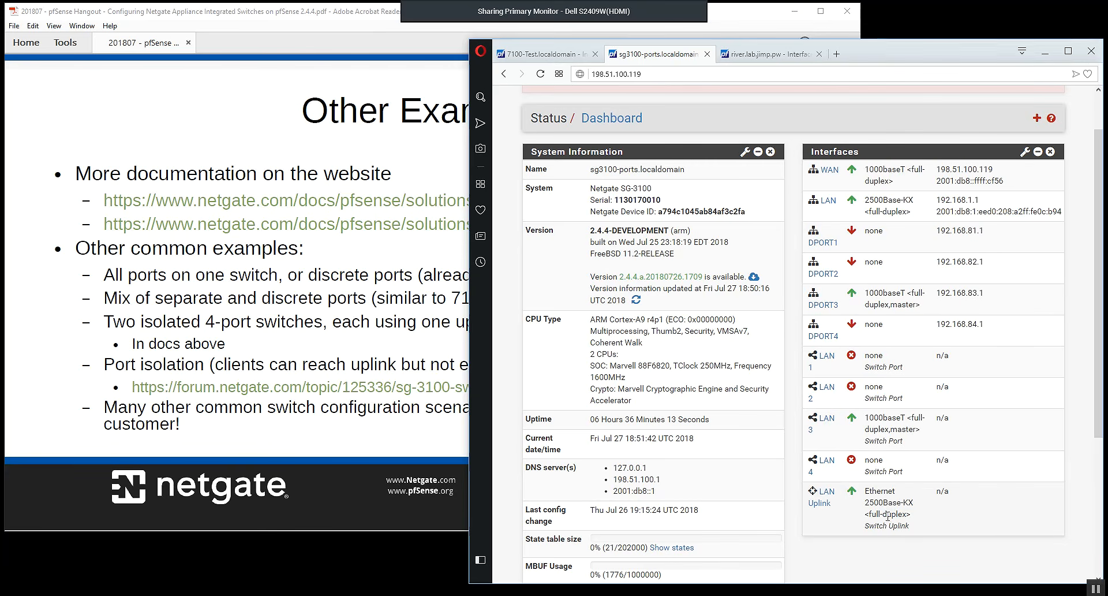
Switch to the XG-7100's dashboard and review the status of ports ETH1 to ETH8 and both switch uplinks.
click(543, 56)
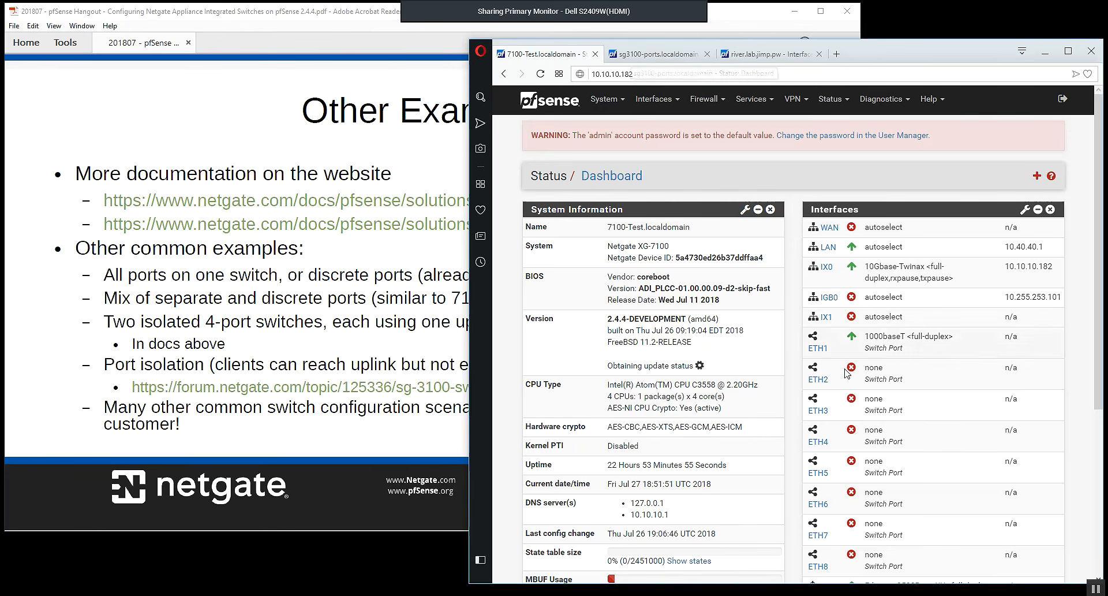
scroll(903, 375, down, 1)
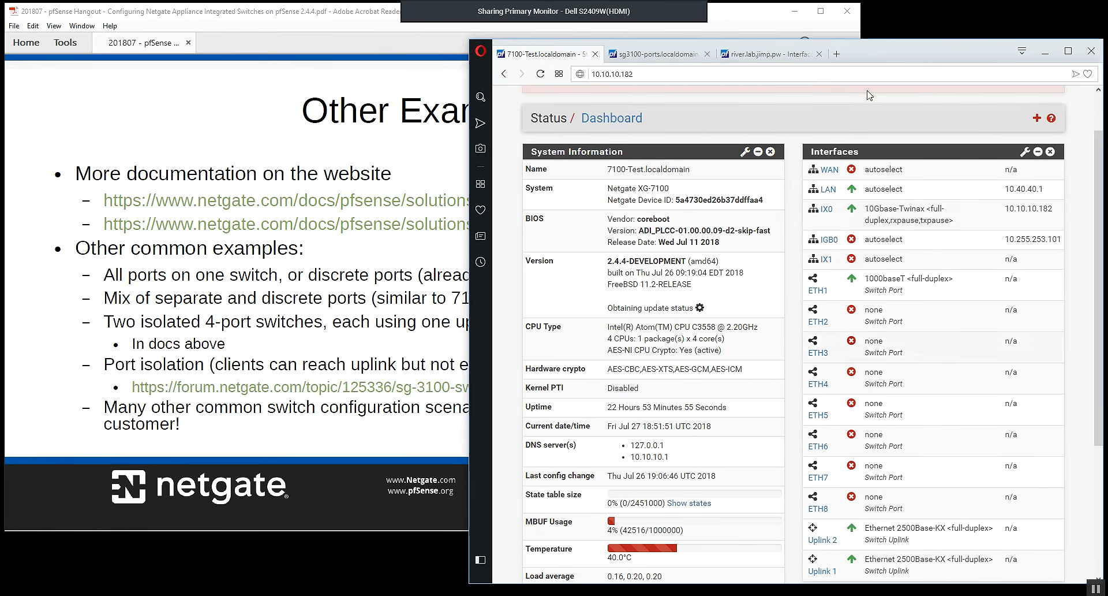
scroll(892, 317, down, 4)
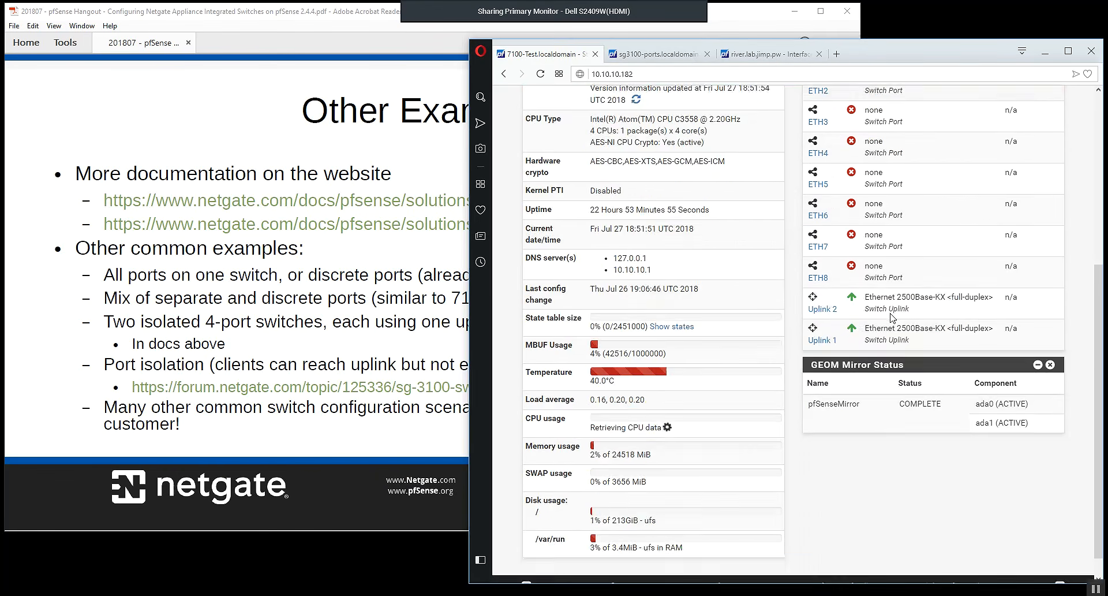
scroll(892, 317, up, 5)
Return to the SG-3100's dashboard, check the LAN 1 and LAN 2 switch ports, and switch to the Other Examples slide in Adobe Acrobat Reader.
click(646, 54)
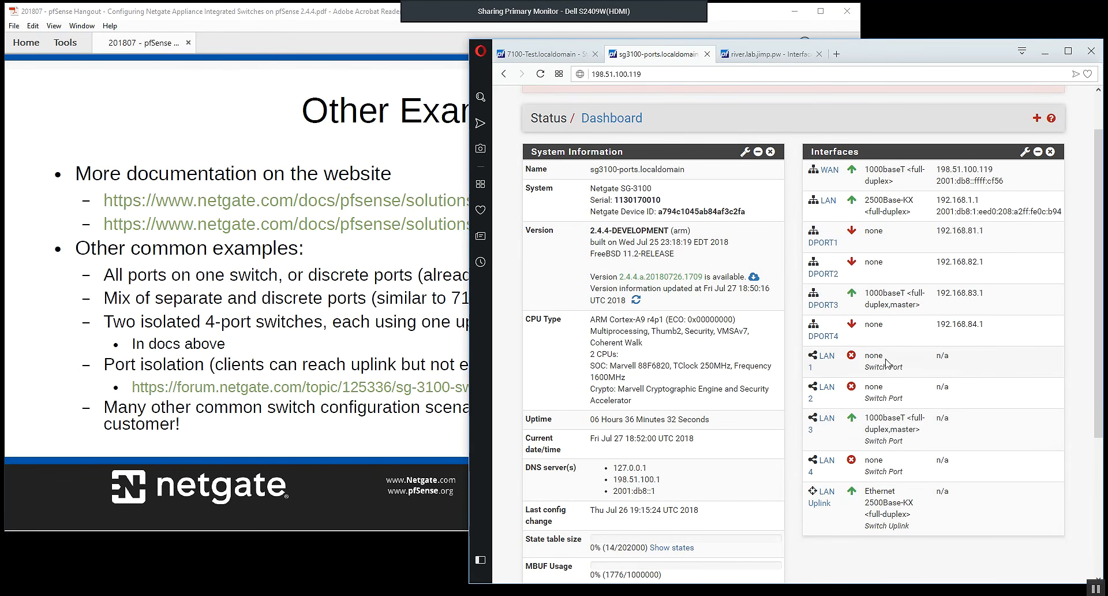
drag(865, 366, 903, 367)
drag(870, 401, 892, 404)
click(892, 402)
click(371, 15)
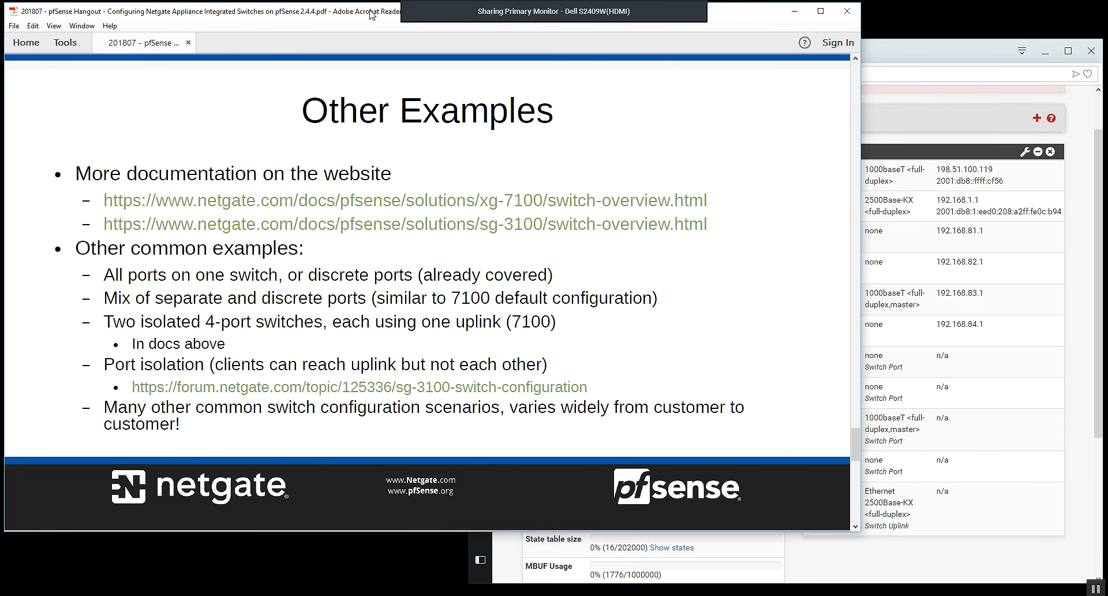